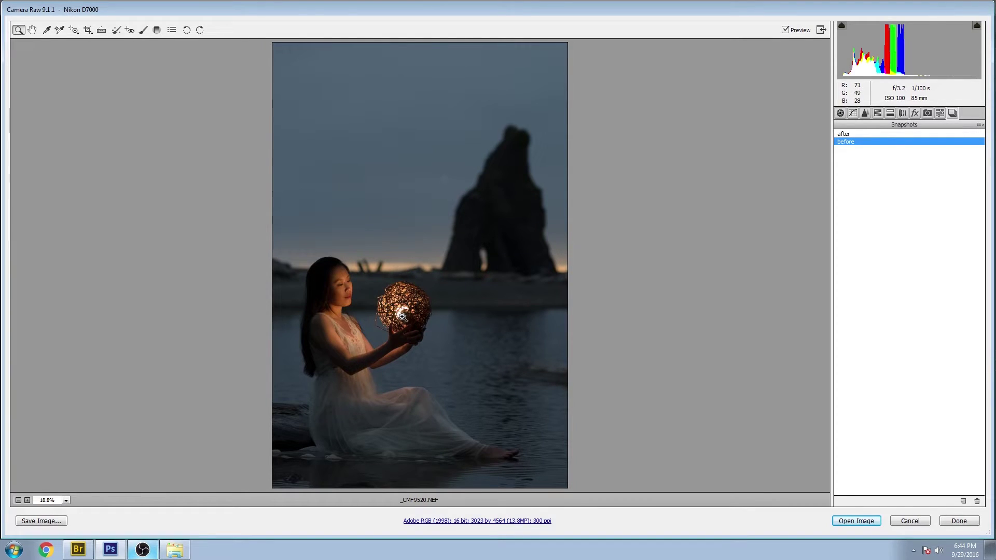
# Step: Flip between before and after snapshots, keep 'after', and show its Basic tone settings
pyautogui.click(846, 133)
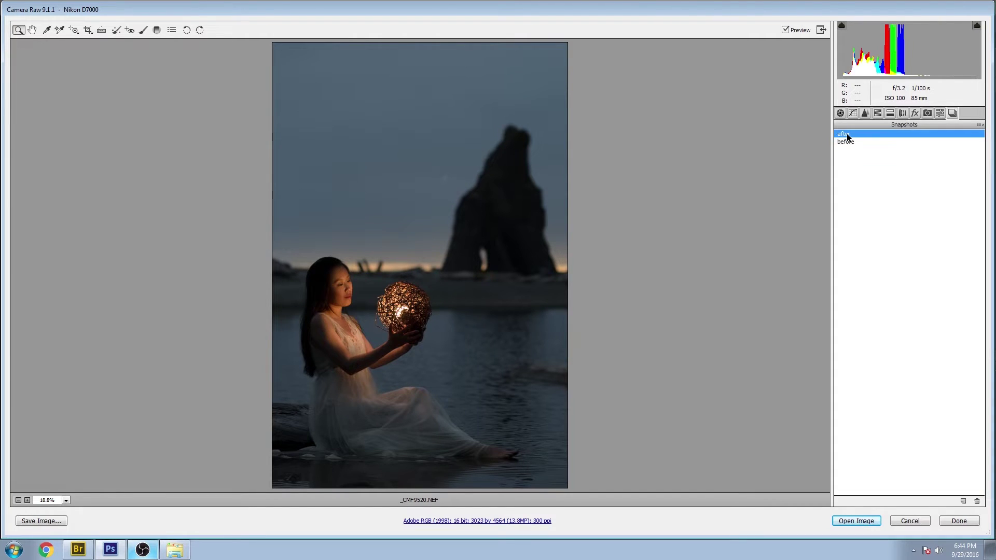
pyautogui.click(844, 143)
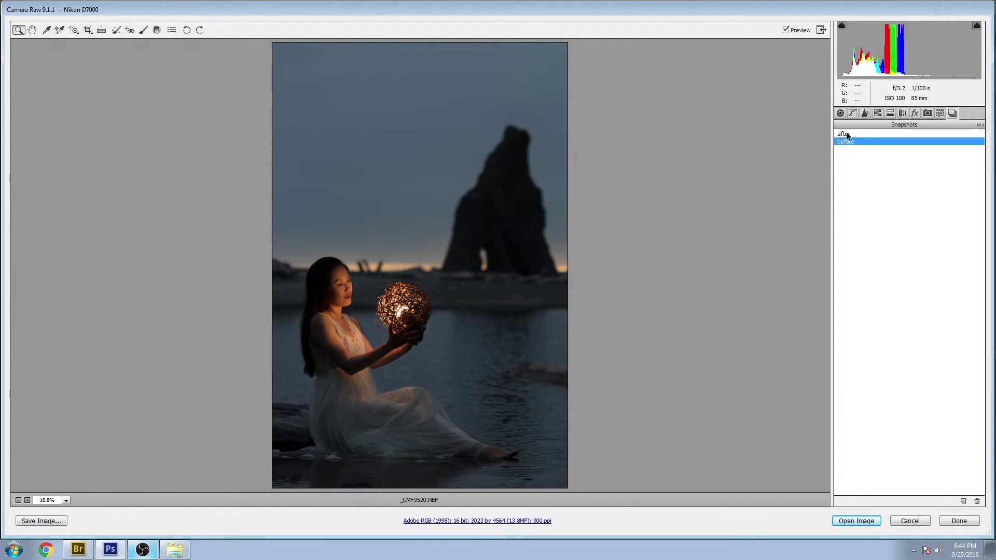
pyautogui.click(846, 134)
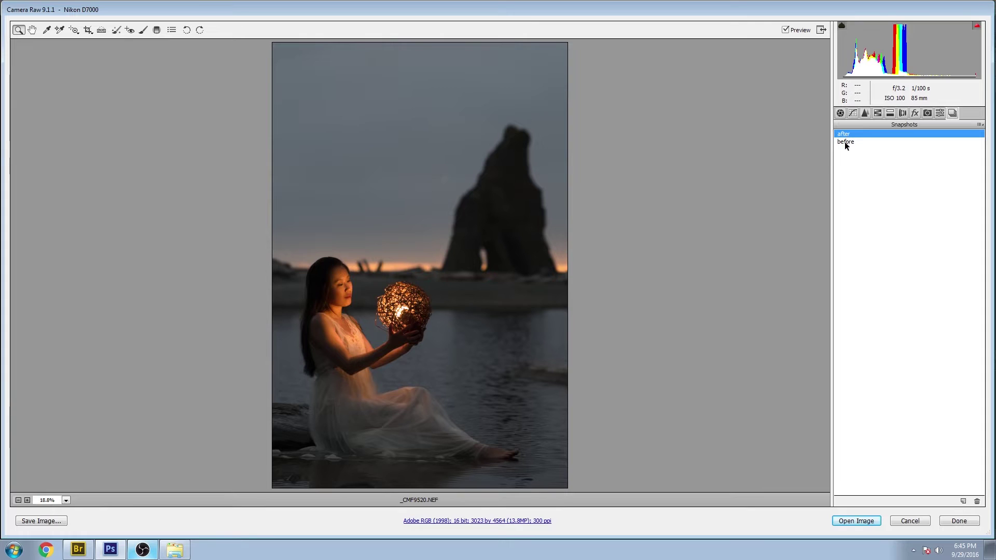
pyautogui.click(845, 142)
pyautogui.click(845, 135)
pyautogui.click(851, 143)
pyautogui.click(843, 135)
pyautogui.click(841, 113)
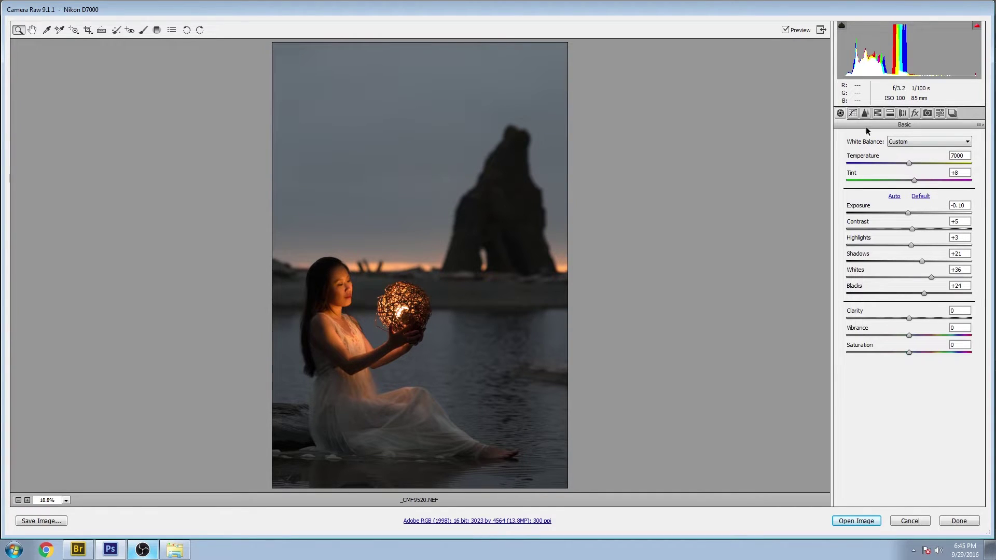
# Step: Shift the Yellows hue and raise Oranges saturation to +28, then cancel Camera Raw
pyautogui.click(878, 113)
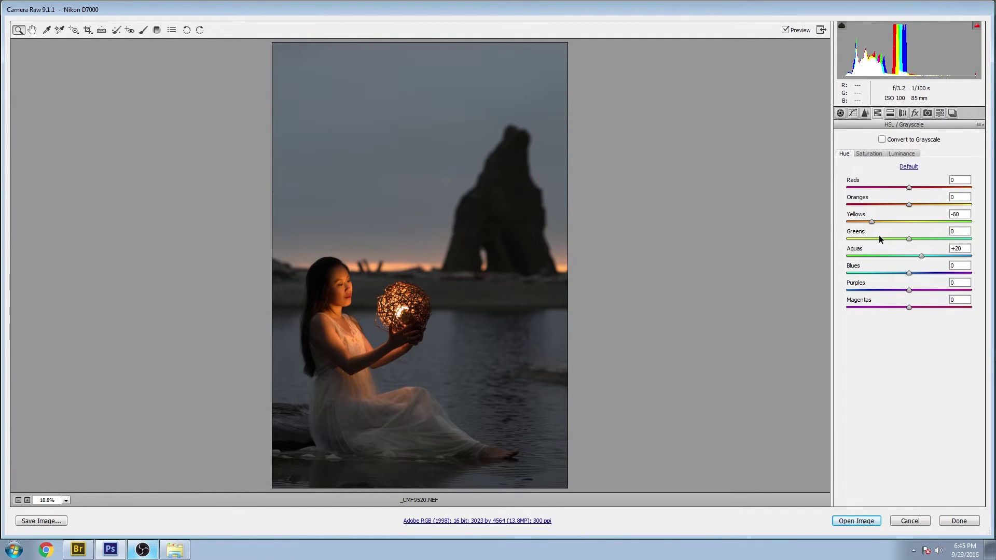
pyautogui.moveTo(872, 222); pyautogui.dragTo(918, 218)
pyautogui.click(876, 155)
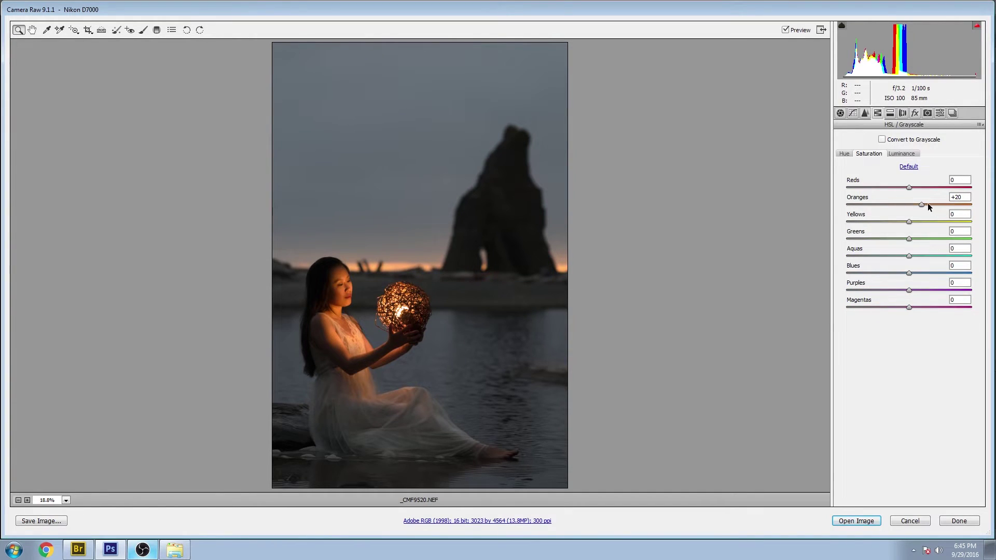
pyautogui.moveTo(920, 204); pyautogui.dragTo(919, 200)
pyautogui.click(907, 521)
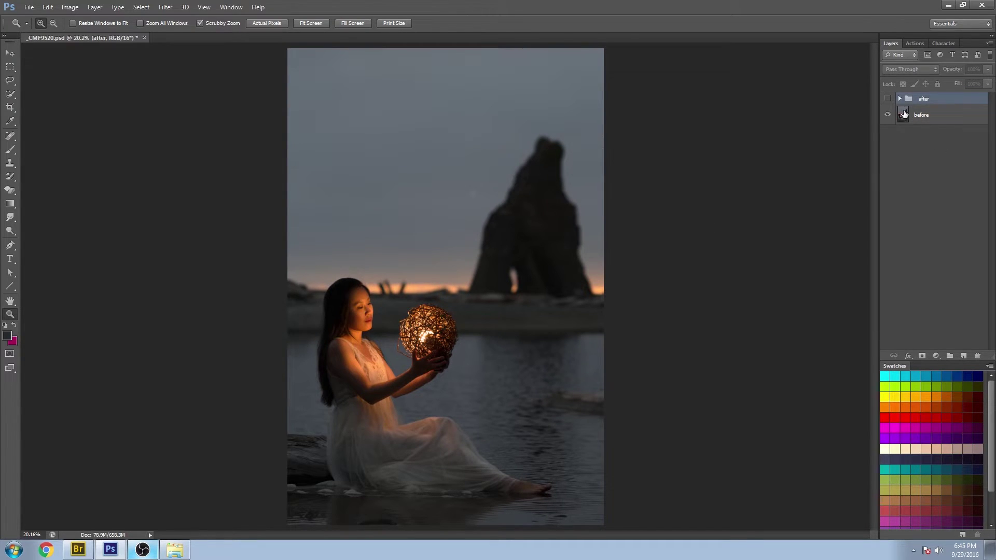
# Step: Expand the 'after' group and toggle its visibility to compare before and after
pyautogui.click(900, 98)
pyautogui.click(900, 99)
pyautogui.click(900, 99)
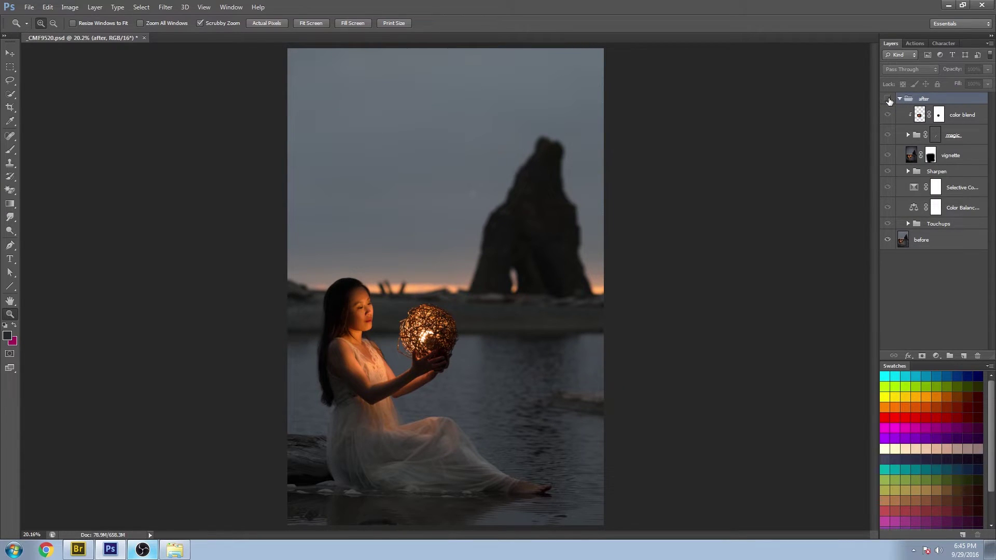
pyautogui.click(888, 99)
pyautogui.click(888, 99)
pyautogui.click(888, 100)
pyautogui.click(888, 99)
pyautogui.click(888, 100)
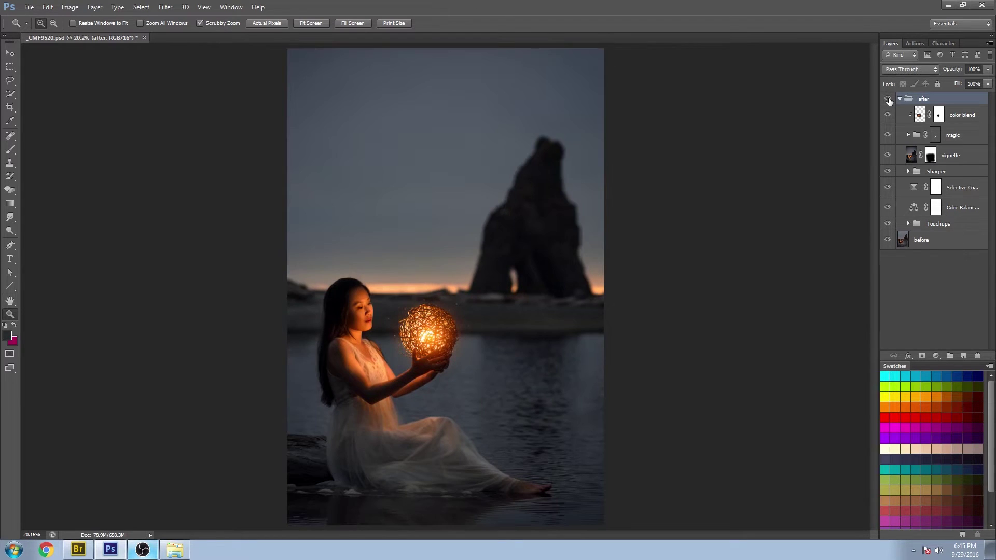
pyautogui.click(889, 99)
pyautogui.click(889, 99)
pyautogui.click(889, 99)
pyautogui.click(888, 99)
# Step: Hide the color blend through Color Balance layers, leaving only Touchups visible
pyautogui.click(889, 99)
pyautogui.click(889, 99)
pyautogui.click(889, 99)
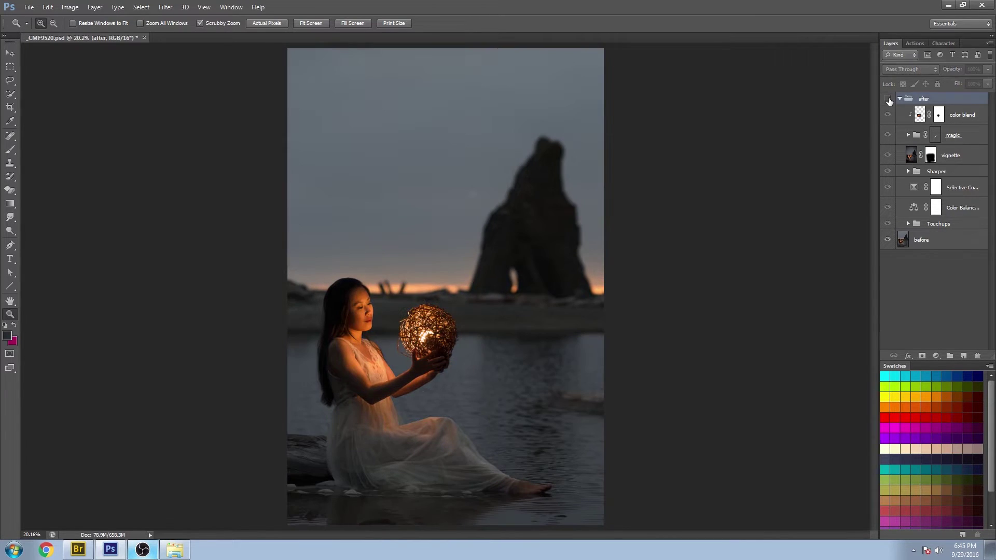
pyautogui.click(889, 99)
pyautogui.moveTo(888, 115); pyautogui.dragTo(896, 204)
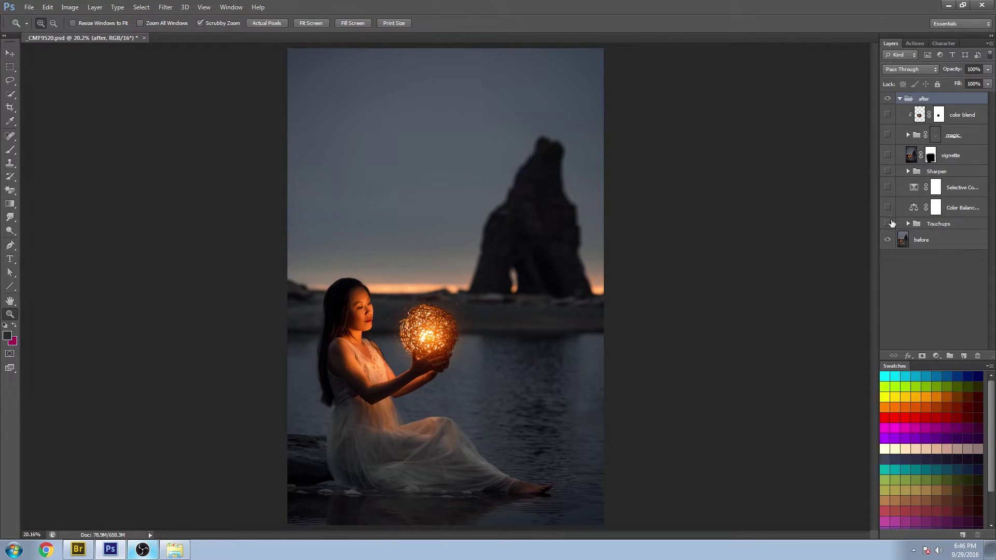
# Step: Hide the Touchups group and glance at its eyebrows, ball glow and prelim touchups layers
pyautogui.click(892, 223)
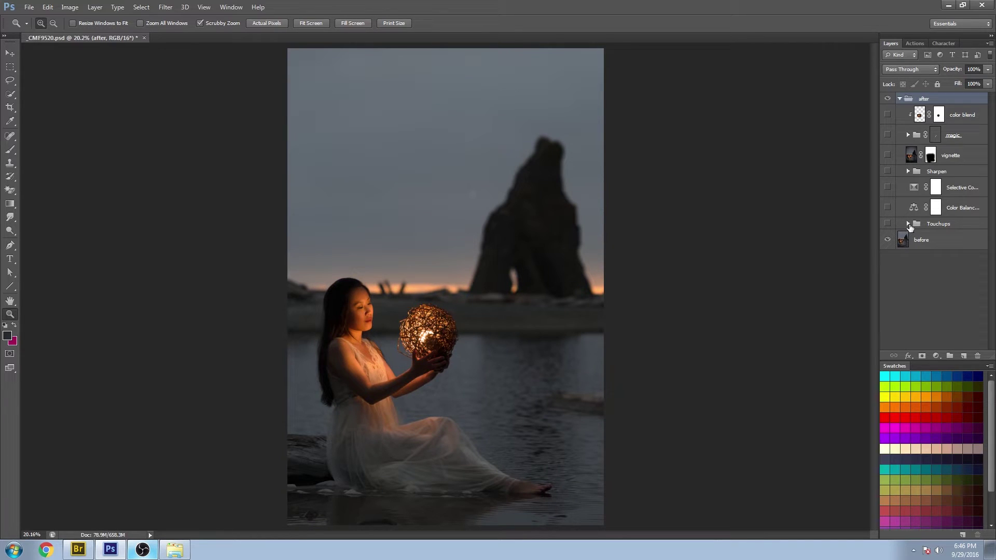
pyautogui.click(908, 225)
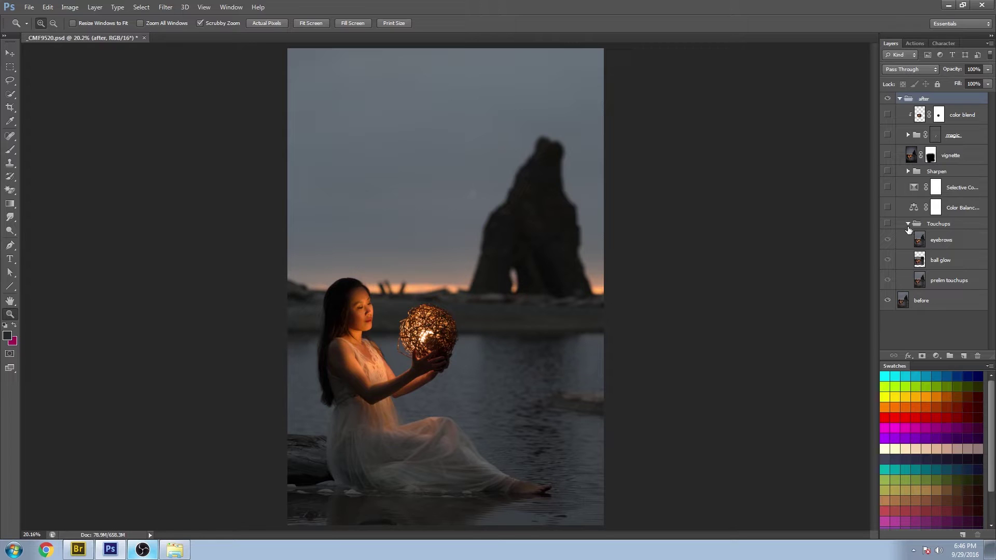
pyautogui.click(907, 226)
# Step: Select Color Balance and Selective Color, dismiss the Layers menu, then select Touchups alone
pyautogui.click(940, 224)
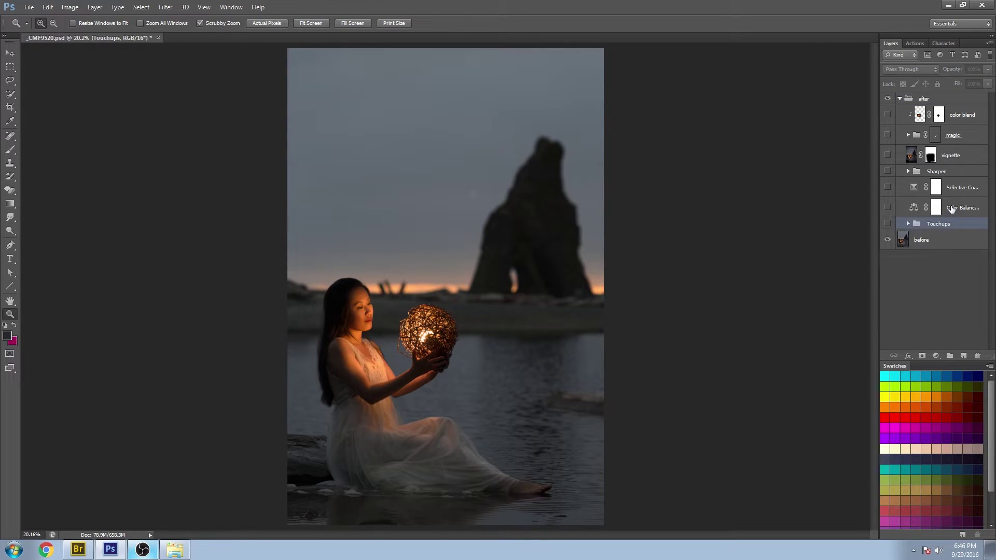
pyautogui.click(952, 209)
pyautogui.keyDown('shift'); pyautogui.click(963, 187); pyautogui.keyUp('shift')
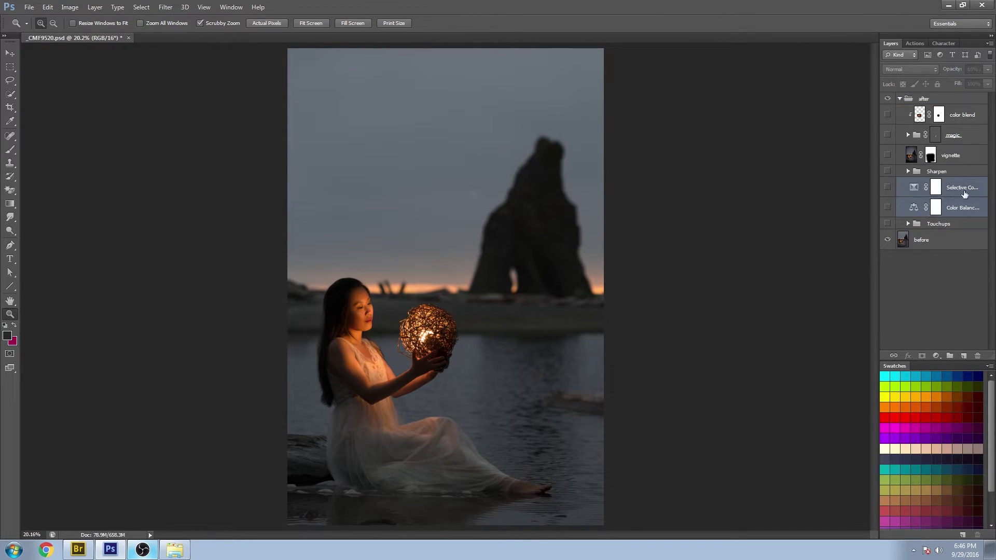
pyautogui.click(991, 43)
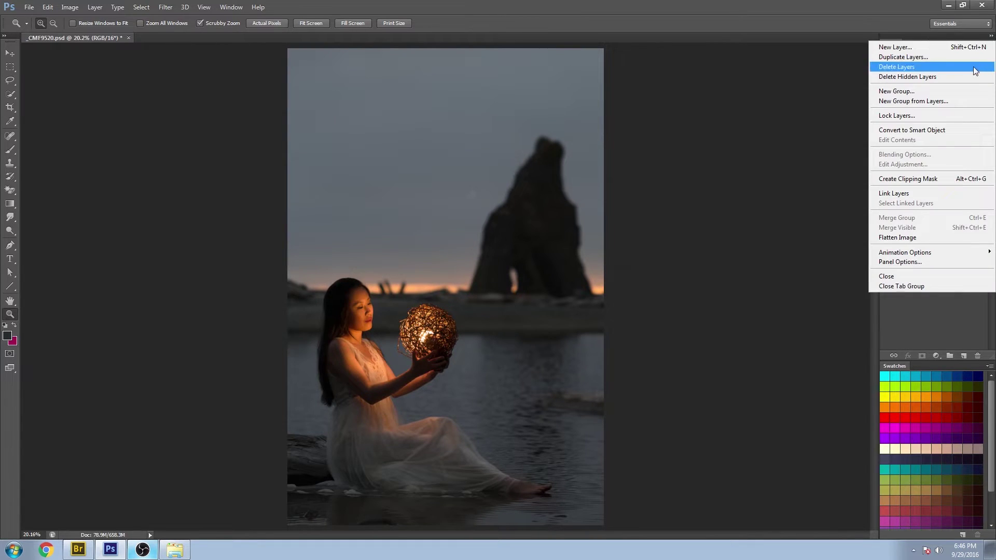
pyautogui.click(964, 340)
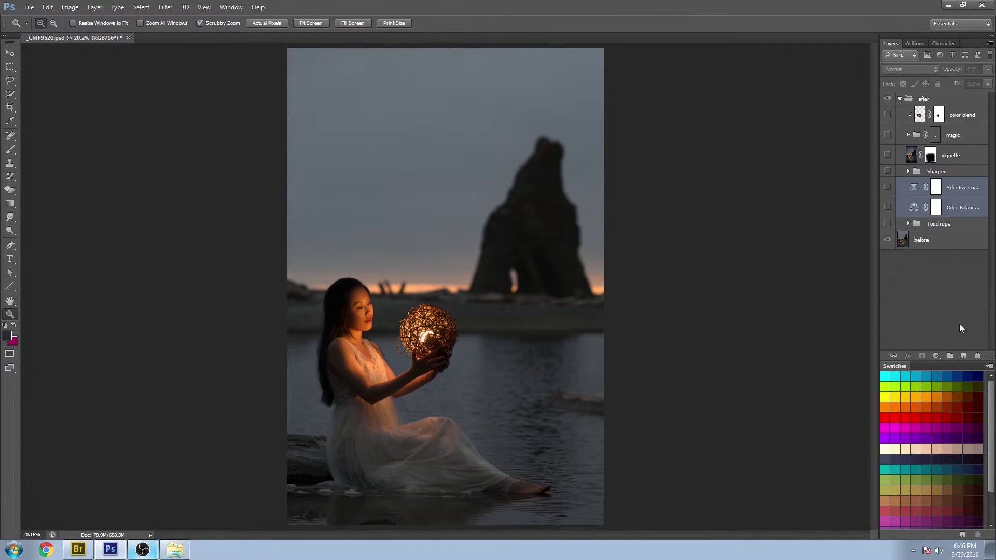
pyautogui.click(952, 224)
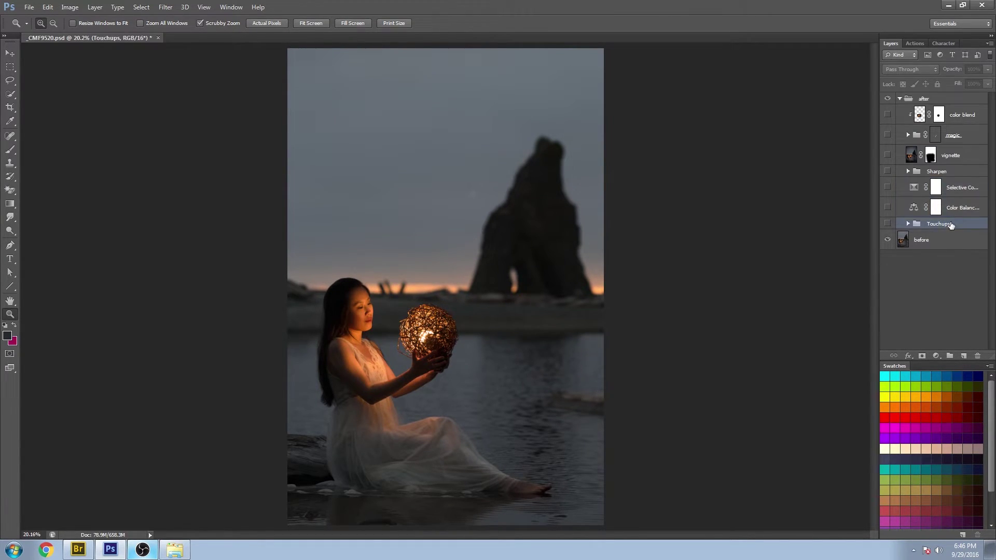
# Step: Toggle the Touchups group on and off to compare its effect on the ball
pyautogui.click(909, 224)
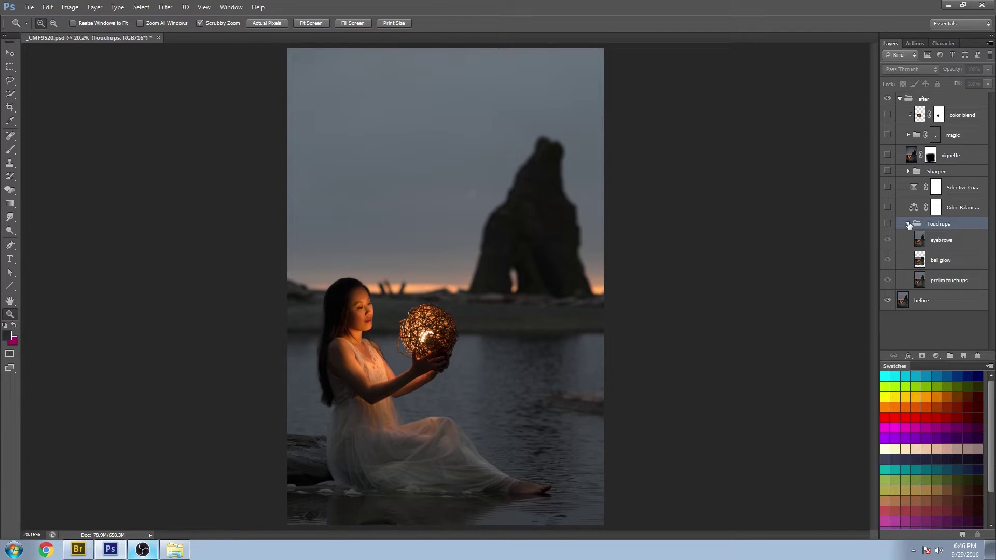
pyautogui.click(908, 224)
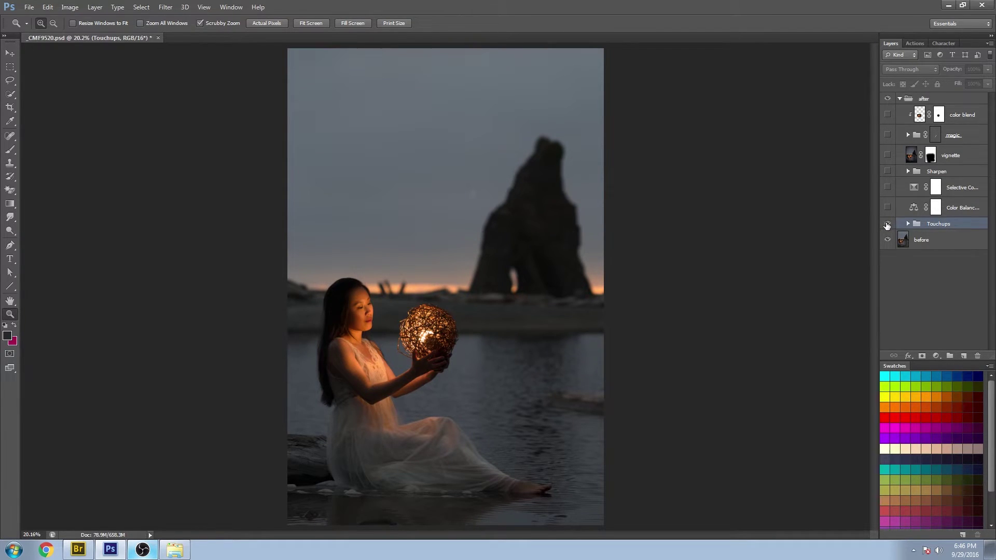
pyautogui.click(887, 224)
pyautogui.click(887, 224)
pyautogui.click(887, 225)
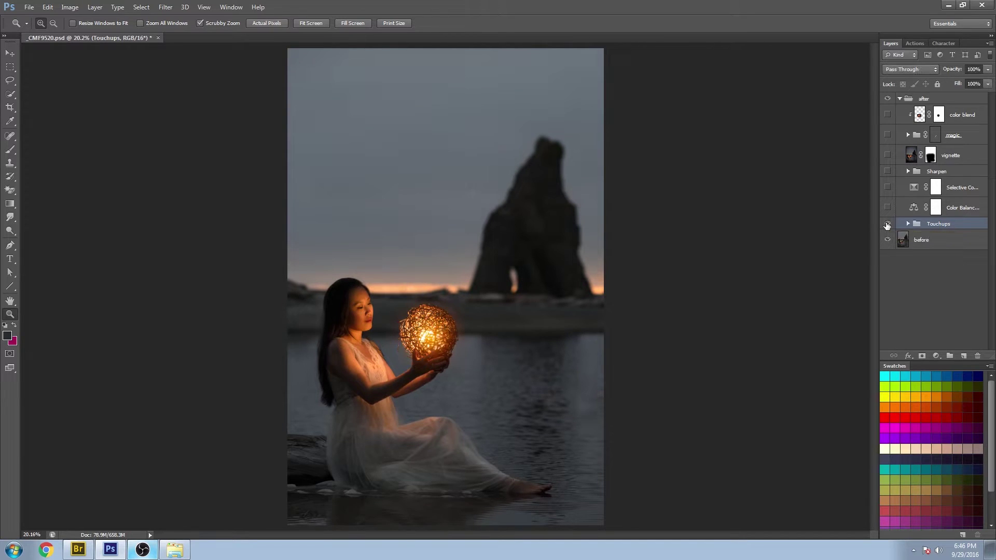
pyautogui.click(887, 224)
pyautogui.click(887, 224)
# Step: Expand Touchups and hide its eyebrows, ball glow and prelim touchups layers
pyautogui.click(909, 224)
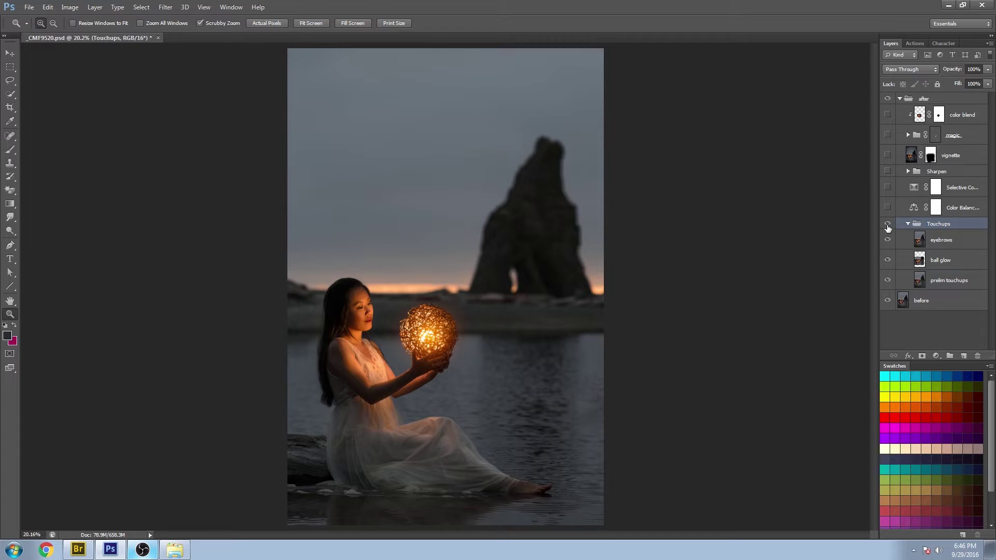
pyautogui.click(887, 224)
pyautogui.click(887, 224)
pyautogui.moveTo(888, 240); pyautogui.dragTo(887, 284)
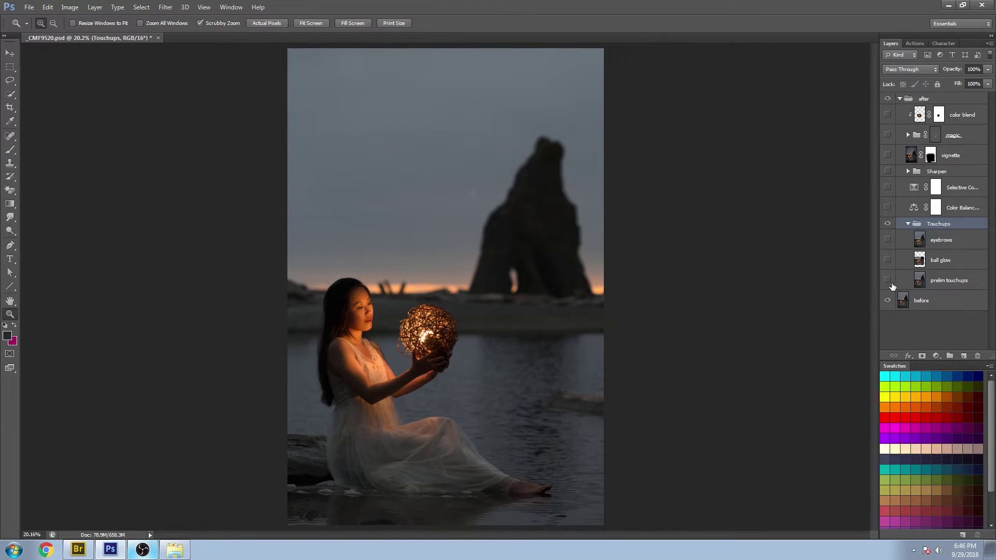
# Step: Toggle prelim touchups repeatedly to compare the shoreline, leaving it visible
pyautogui.click(889, 281)
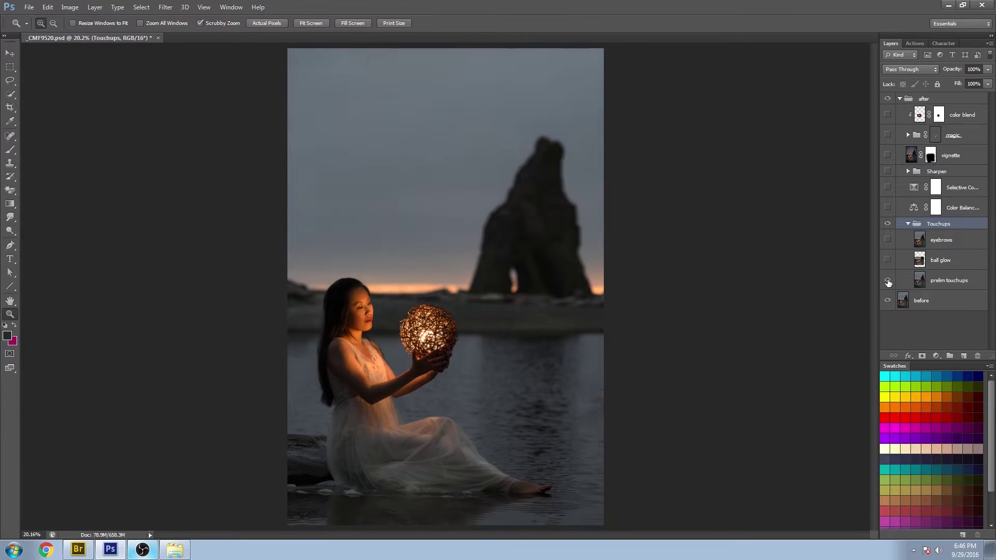
pyautogui.click(888, 281)
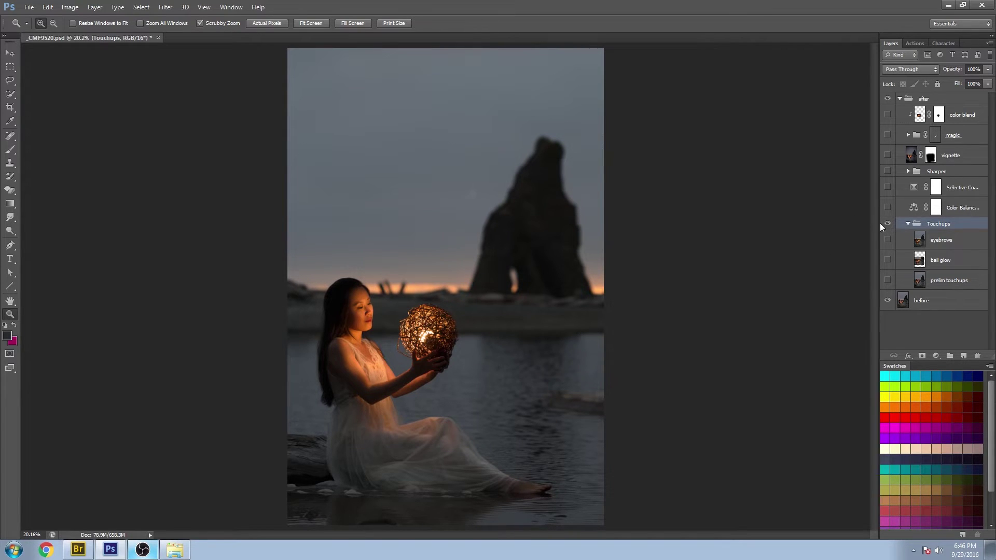
pyautogui.click(889, 280)
pyautogui.click(889, 283)
pyautogui.click(887, 280)
pyautogui.click(887, 281)
pyautogui.click(887, 281)
pyautogui.click(887, 281)
pyautogui.click(888, 281)
pyautogui.click(888, 280)
pyautogui.click(887, 281)
pyautogui.click(887, 280)
pyautogui.click(887, 280)
pyautogui.click(887, 281)
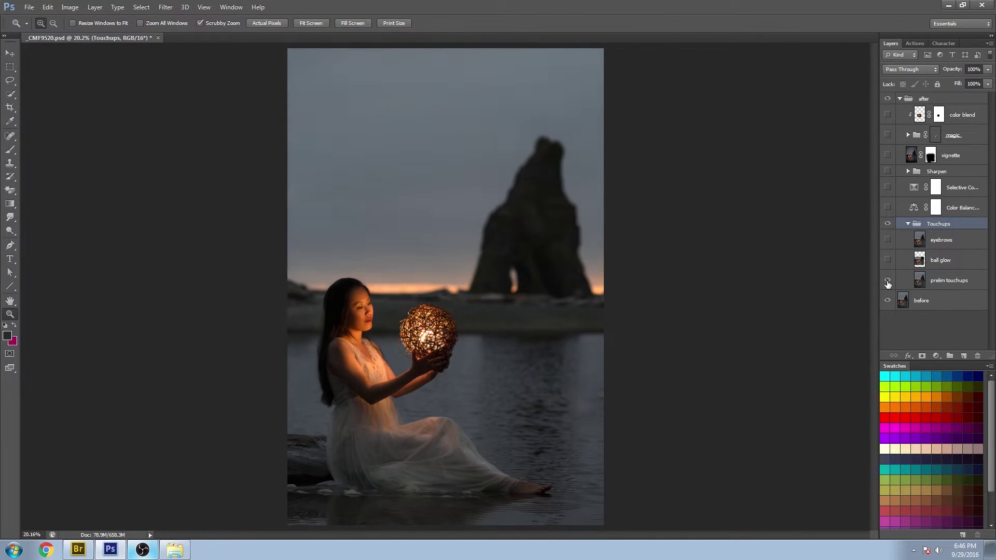
pyautogui.click(888, 281)
pyautogui.click(887, 280)
pyautogui.moveTo(362, 335); pyautogui.dragTo(433, 345)
# Step: Compare the driftwood, hands and ball with and without prelim touchups, ending with it on
pyautogui.click(888, 280)
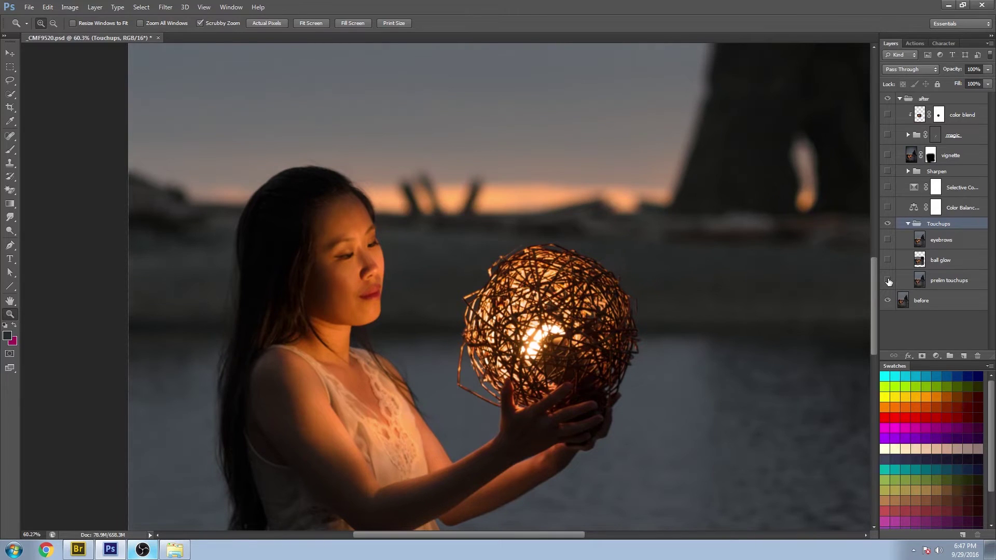
pyautogui.click(887, 280)
pyautogui.click(888, 280)
pyautogui.click(887, 280)
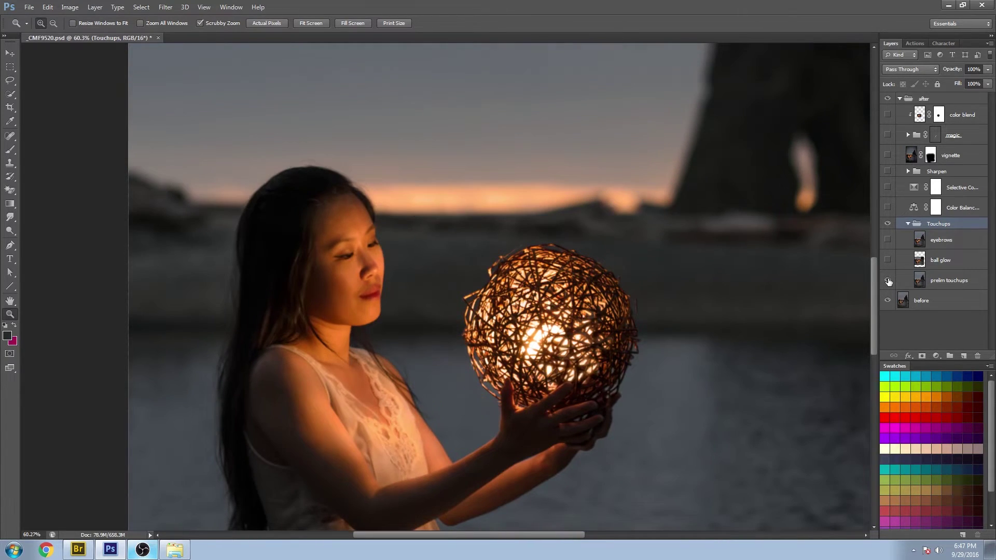
pyautogui.click(888, 281)
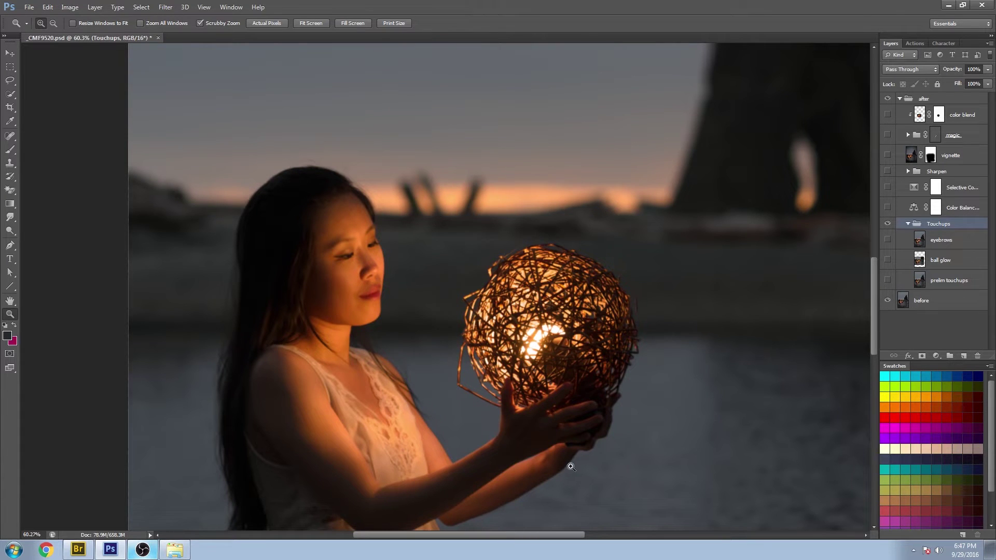
pyautogui.moveTo(615, 462); pyautogui.dragTo(645, 467)
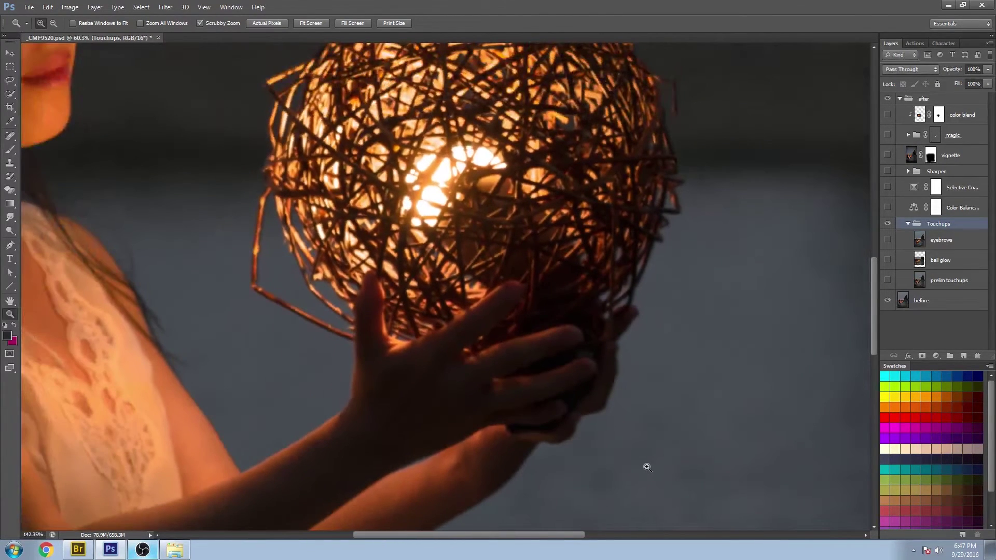
pyautogui.rightClick(626, 291)
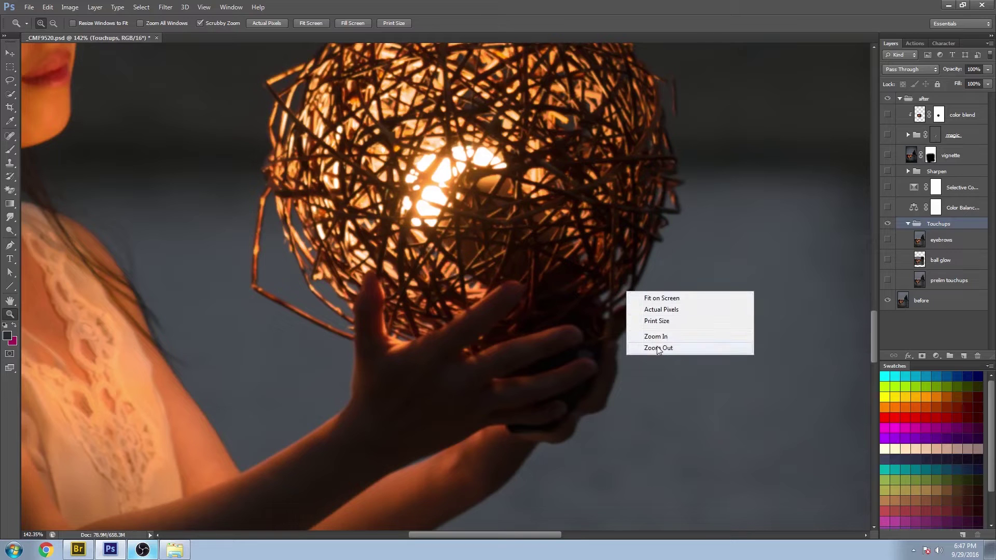
pyautogui.click(657, 347)
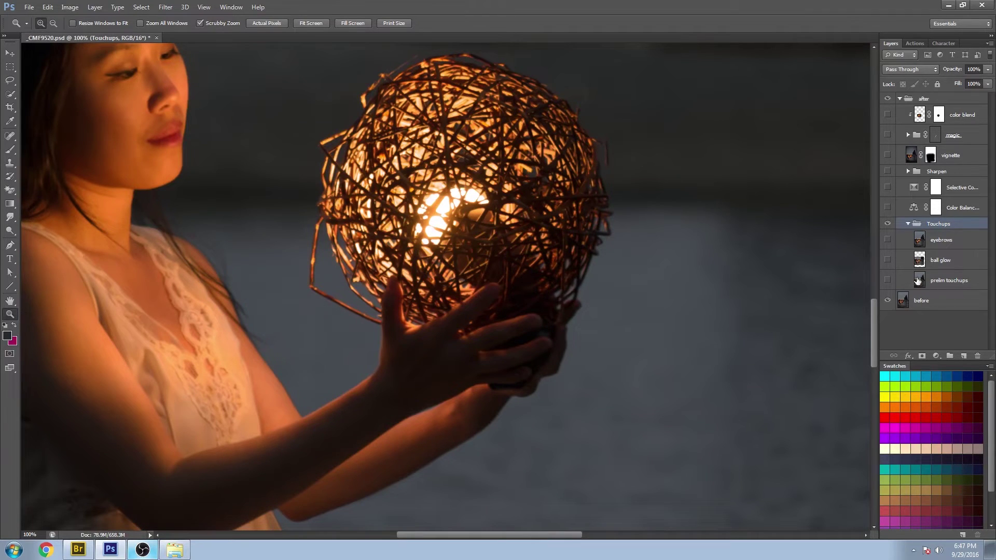
pyautogui.click(888, 280)
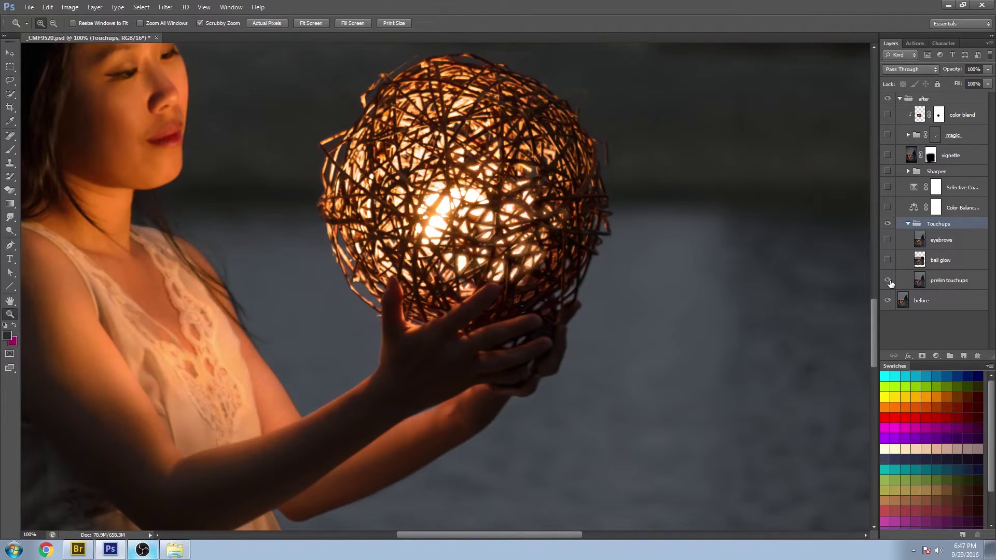
pyautogui.click(888, 280)
pyautogui.click(887, 280)
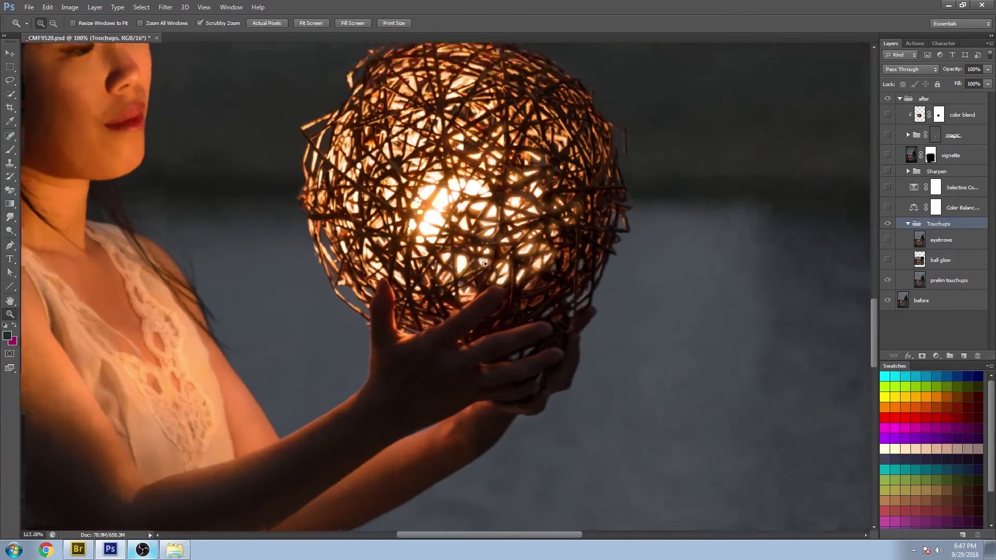
# Step: Zoom into the glowing ball and toggle the ball glow layer, leaving it on
pyautogui.moveTo(484, 263); pyautogui.dragTo(502, 273)
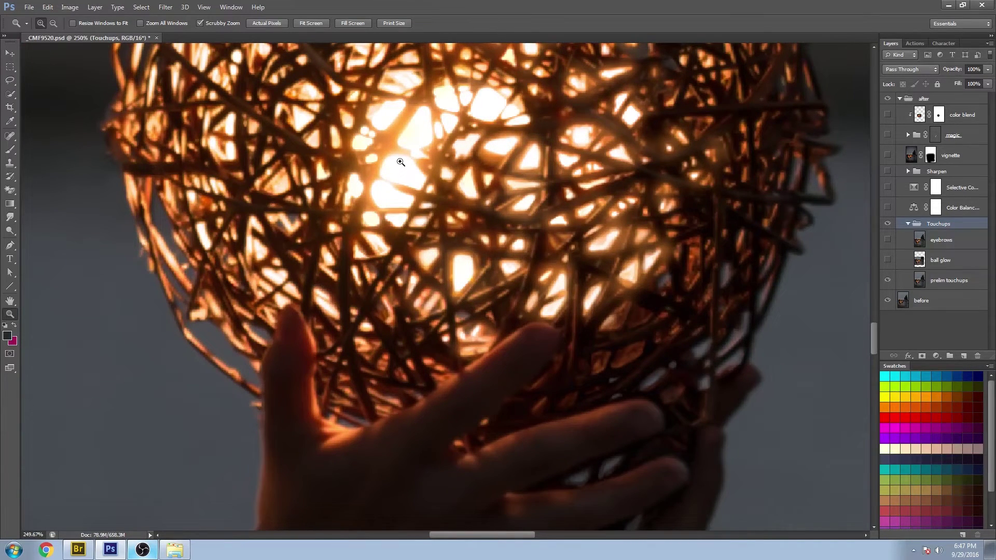
pyautogui.moveTo(396, 161)
pyautogui.mouseDown()
pyautogui.moveTo(423, 166)
pyautogui.moveTo(403, 158)
pyautogui.mouseUp()
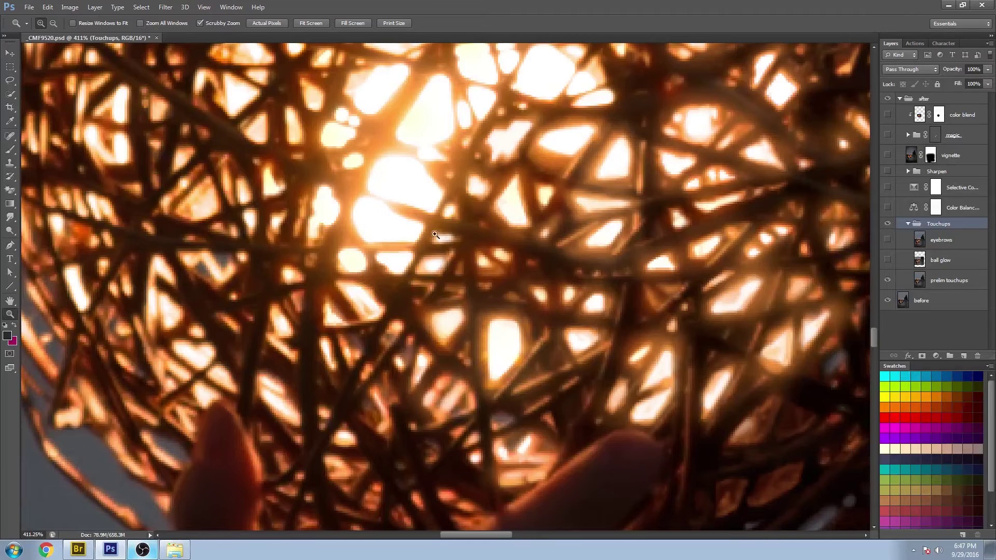
pyautogui.rightClick(603, 259)
pyautogui.click(618, 267)
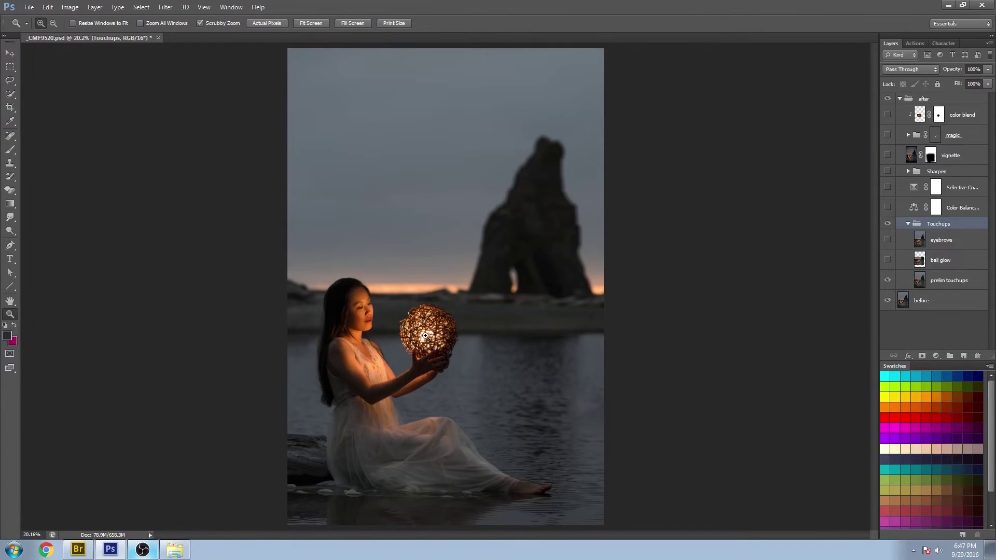
pyautogui.moveTo(427, 337); pyautogui.dragTo(428, 338)
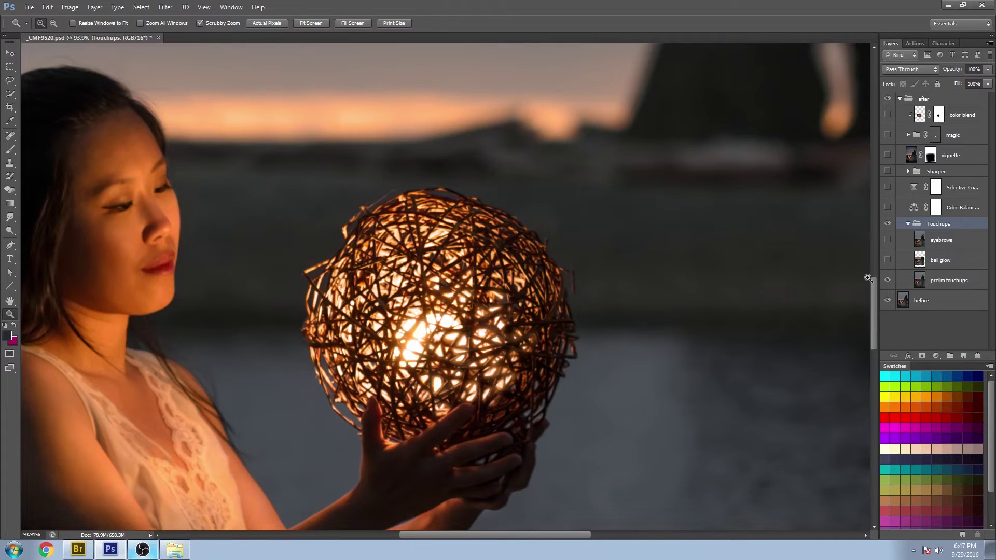
pyautogui.click(889, 264)
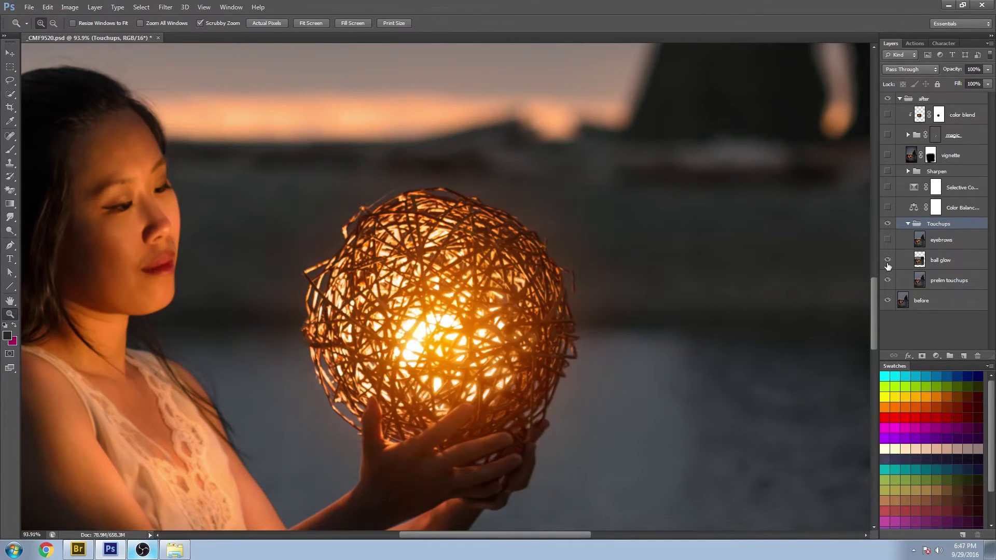
pyautogui.click(889, 265)
pyautogui.click(888, 266)
pyautogui.click(888, 265)
pyautogui.click(888, 265)
# Step: Compare the face with and without the eyebrows touchup, then fit the image and collapse Touchups
pyautogui.rightClick(406, 268)
pyautogui.click(469, 325)
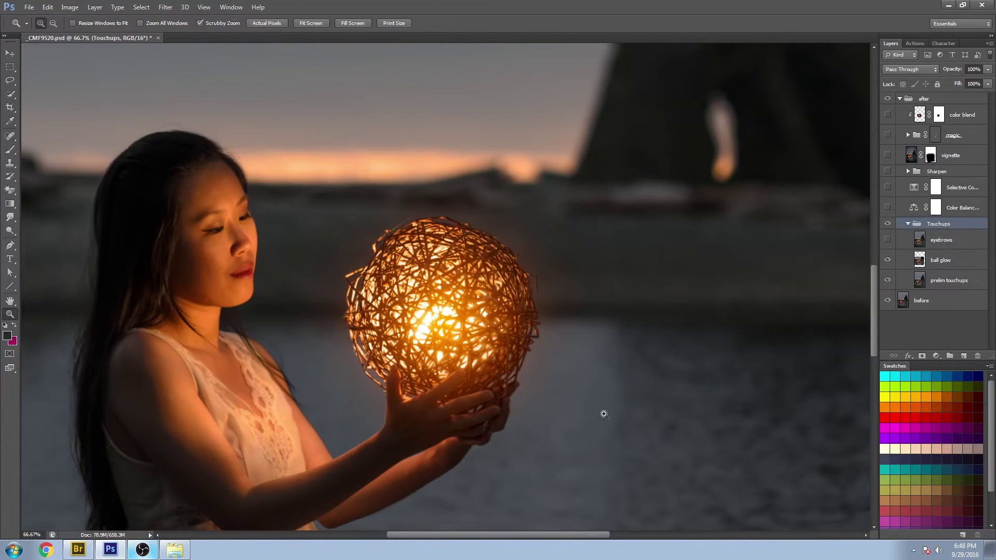
pyautogui.rightClick(510, 307)
pyautogui.click(554, 364)
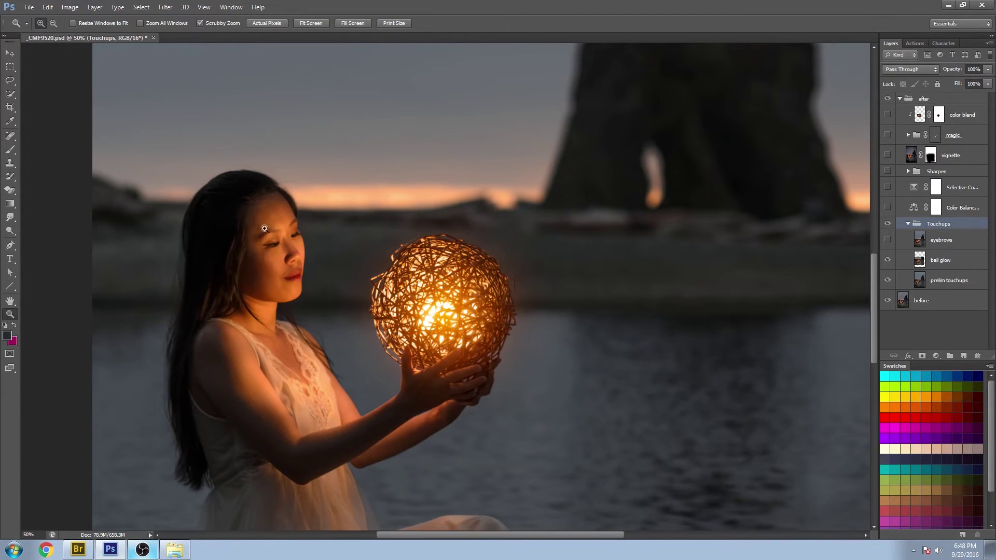
pyautogui.moveTo(262, 227); pyautogui.dragTo(322, 231)
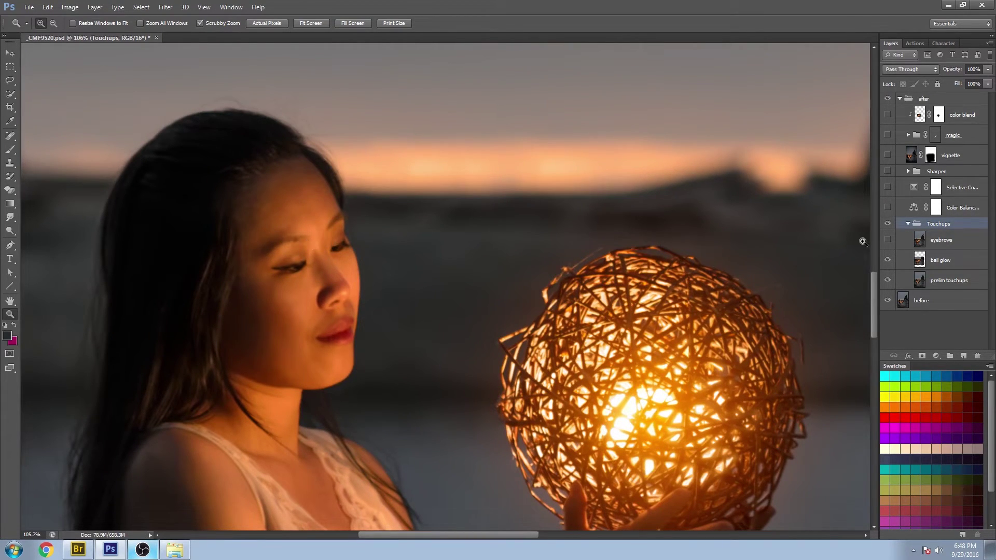
pyautogui.click(889, 240)
pyautogui.click(889, 240)
pyautogui.rightClick(564, 266)
pyautogui.click(585, 271)
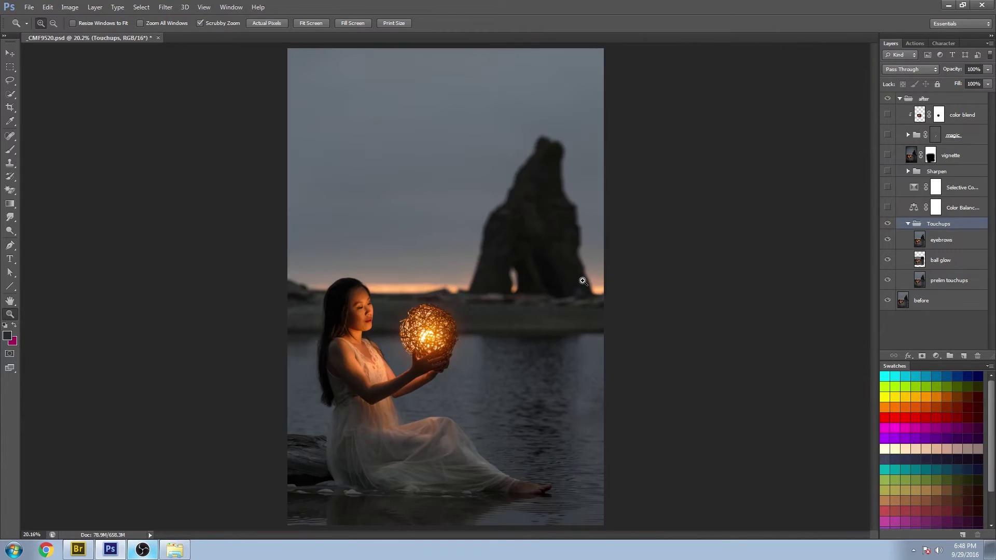
pyautogui.click(908, 223)
# Step: Toggle all touchups for comparison, then turn on the Color Balance adjustment
pyautogui.click(886, 225)
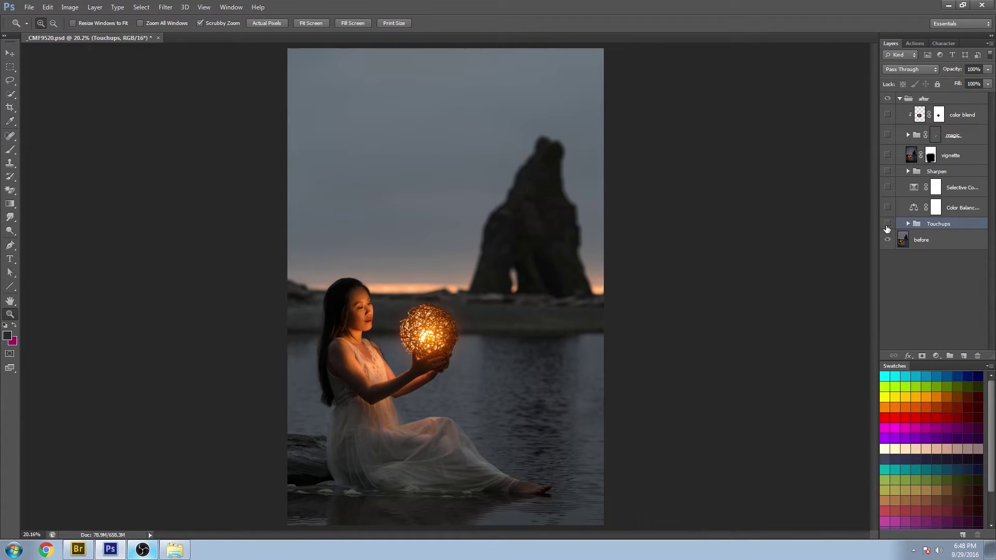
pyautogui.click(886, 225)
pyautogui.click(887, 208)
# Step: Turn on Selective Color and toggle it to compare the darker sky, leaving it on
pyautogui.click(888, 188)
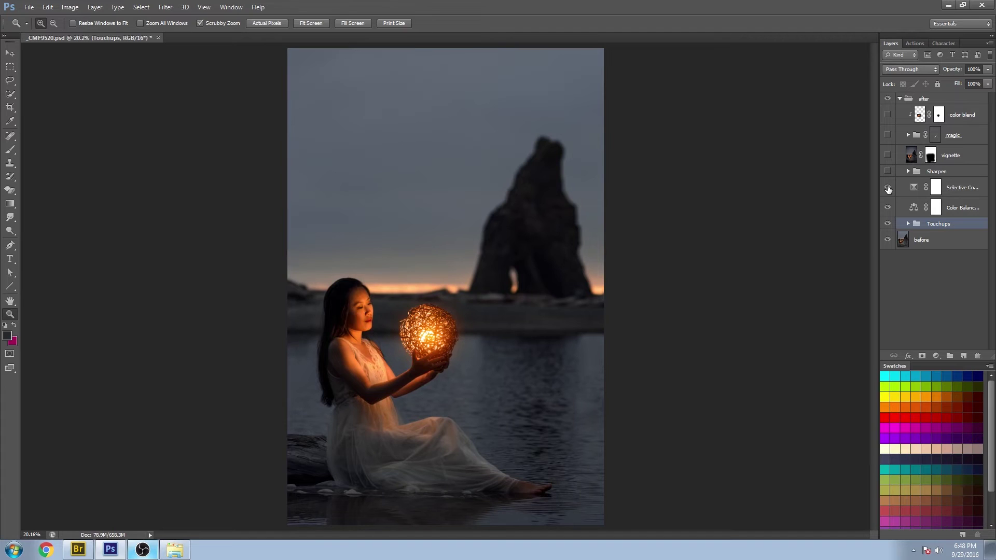
pyautogui.click(888, 188)
pyautogui.click(887, 188)
pyautogui.click(888, 188)
pyautogui.click(888, 188)
pyautogui.click(888, 187)
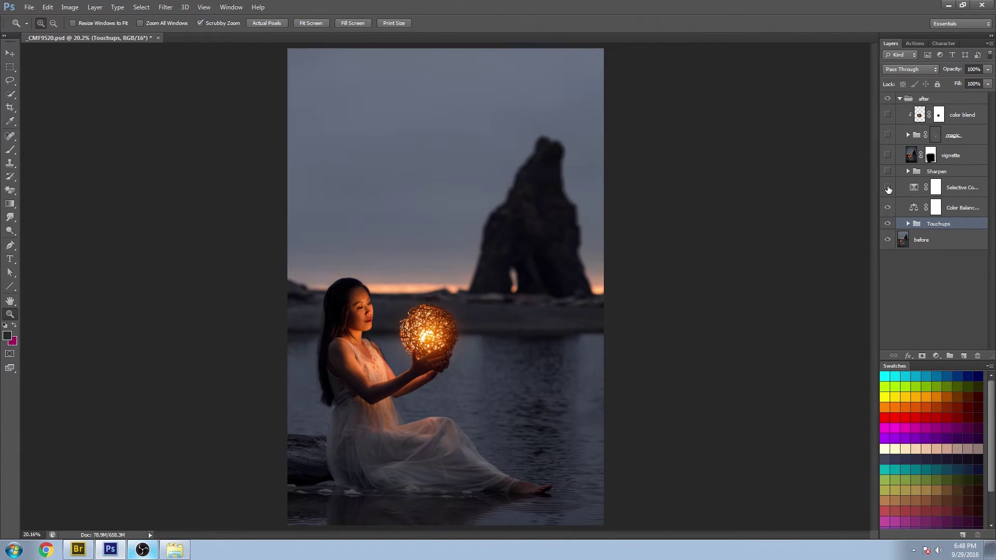
pyautogui.click(888, 188)
pyautogui.click(887, 188)
pyautogui.click(888, 188)
pyautogui.click(888, 188)
pyautogui.click(888, 188)
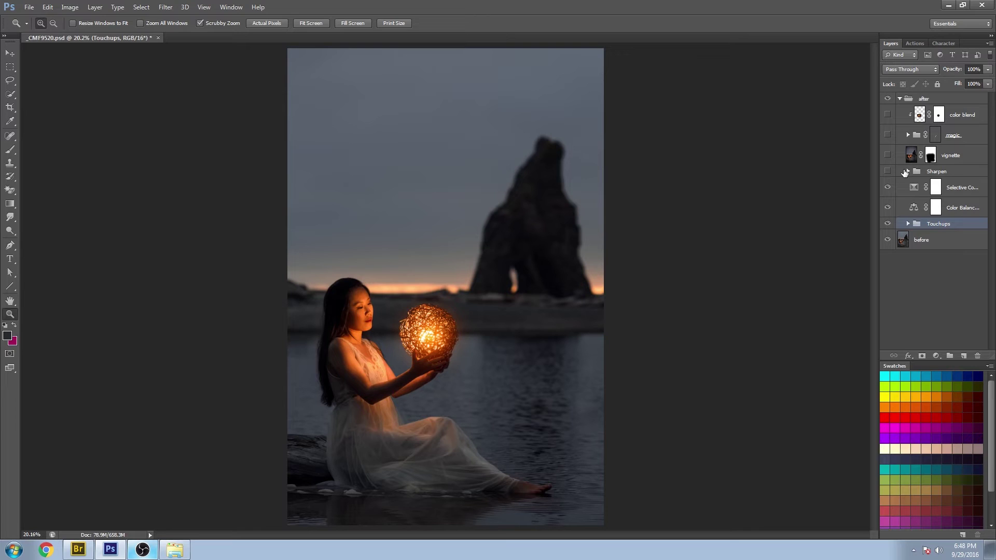
# Step: Peek inside the Sharpen group, then zoom in on the woman and ball
pyautogui.click(907, 171)
pyautogui.click(908, 171)
pyautogui.moveTo(372, 355); pyautogui.dragTo(423, 359)
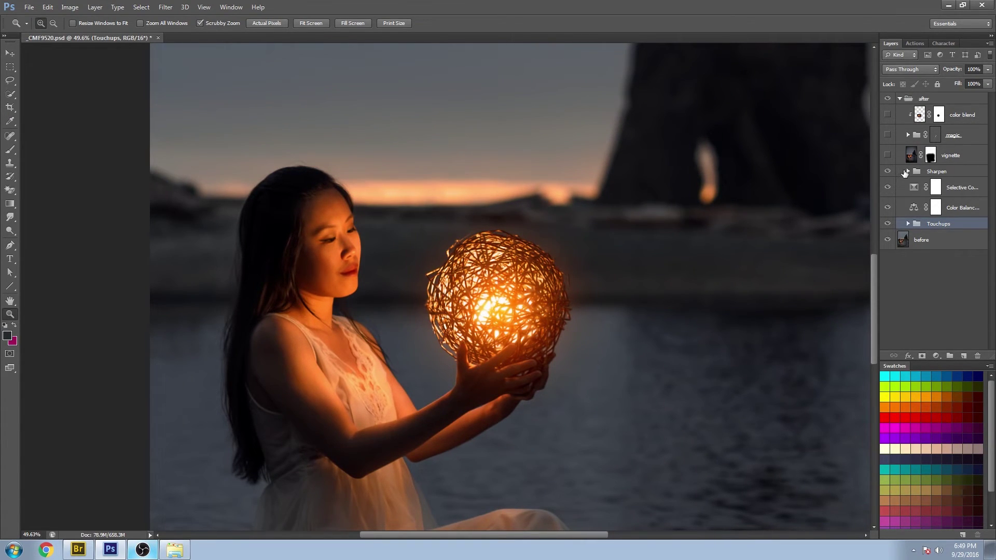
# Step: Expand the Sharpen group, hide highpass and Levels, and compare Noise Reduction on and off
pyautogui.click(908, 172)
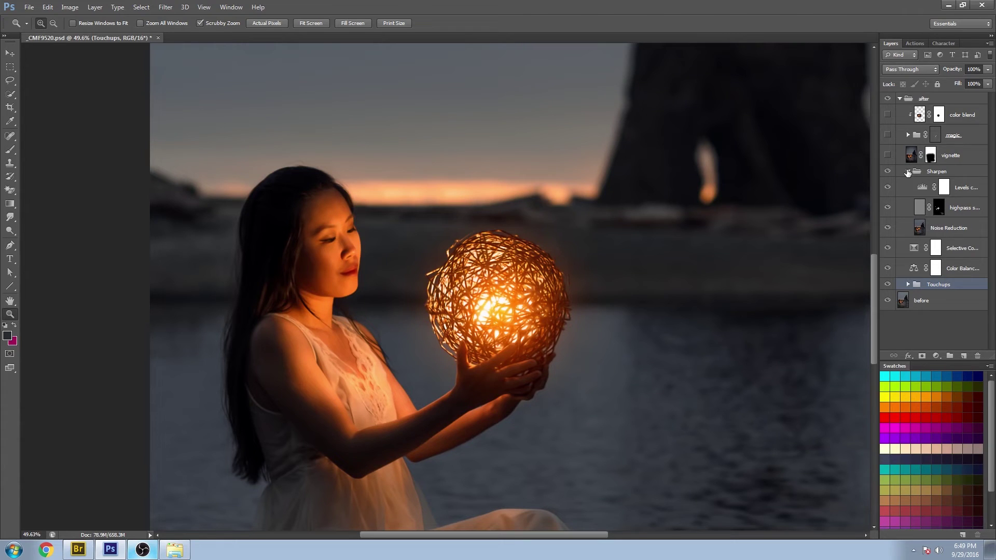
pyautogui.click(969, 230)
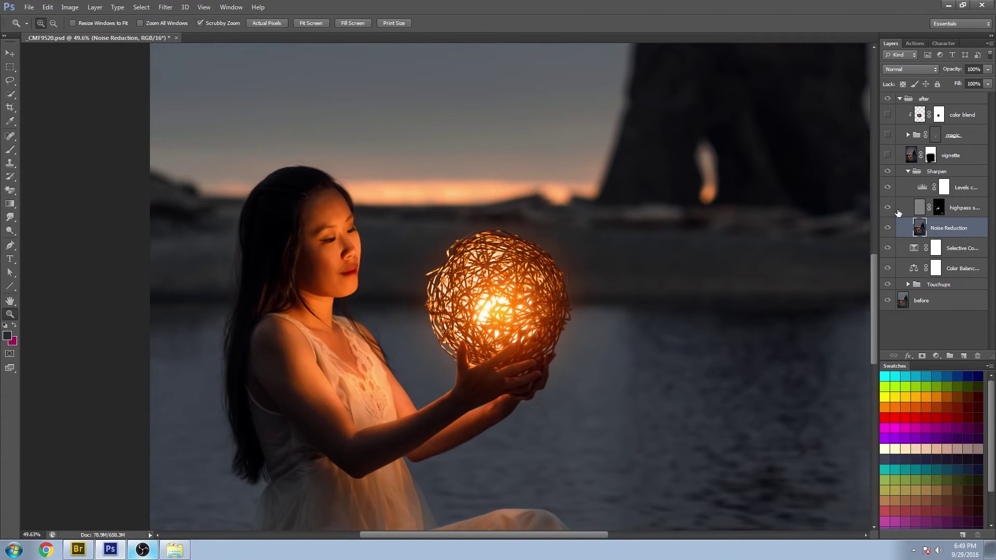
pyautogui.click(888, 207)
pyautogui.click(888, 187)
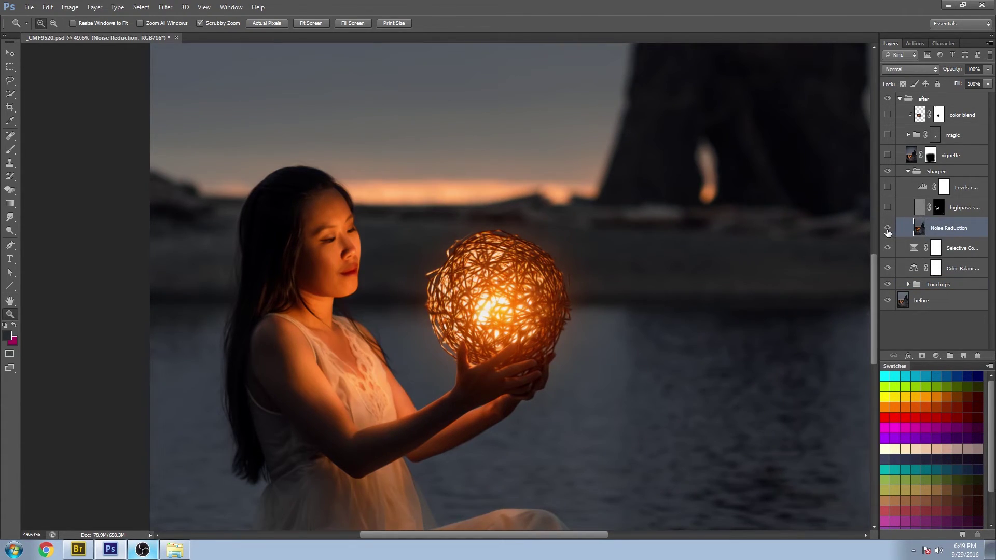
pyautogui.click(888, 229)
pyautogui.click(888, 229)
# Step: Turn on highpass sharpening and Levels, fit the photo on screen, and collapse Sharpen
pyautogui.click(889, 208)
pyautogui.click(888, 208)
pyautogui.click(888, 208)
pyautogui.click(888, 189)
pyautogui.click(887, 189)
pyautogui.click(888, 189)
pyautogui.rightClick(658, 219)
pyautogui.click(690, 228)
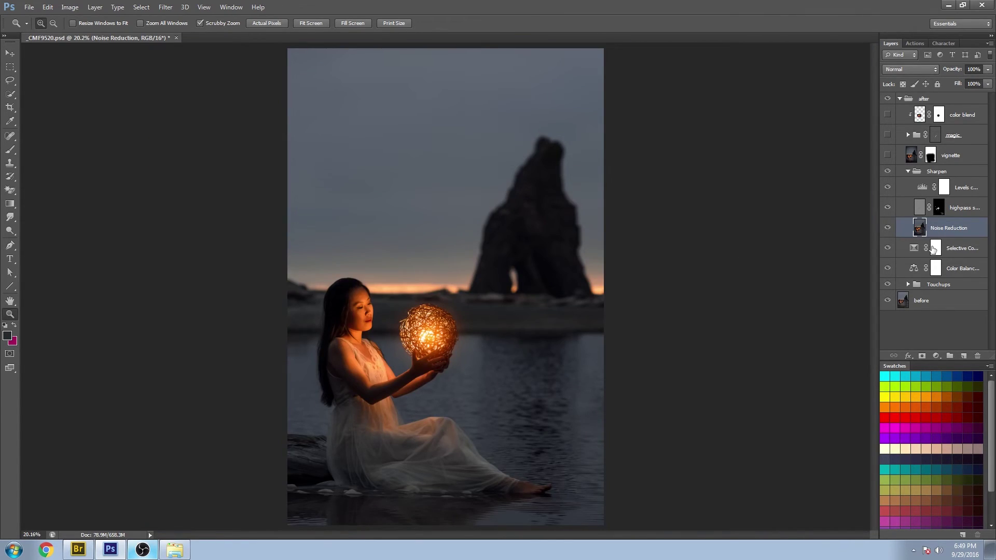
pyautogui.click(909, 171)
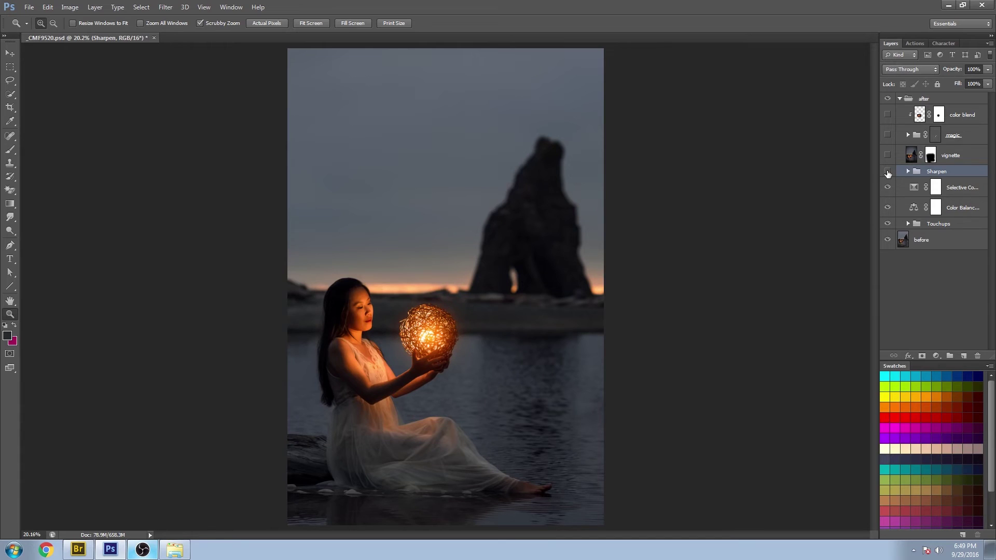
# Step: Toggle the Sharpen group off and on twice to compare the sharpening
pyautogui.click(888, 172)
pyautogui.click(888, 173)
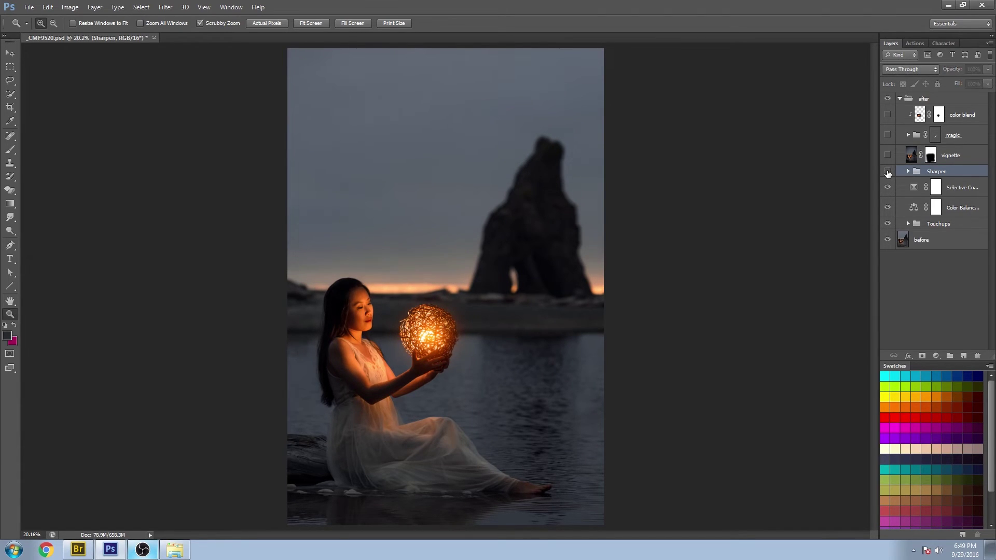
pyautogui.click(888, 173)
pyautogui.click(887, 173)
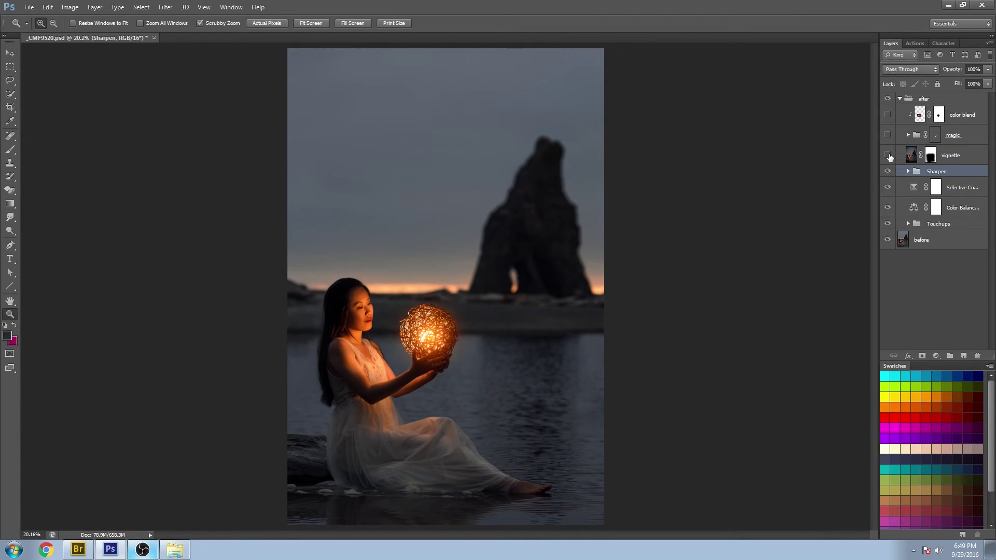
# Step: Turn on the vignette layer, compare it off and on, and check the darkened edges zoomed out
pyautogui.click(888, 155)
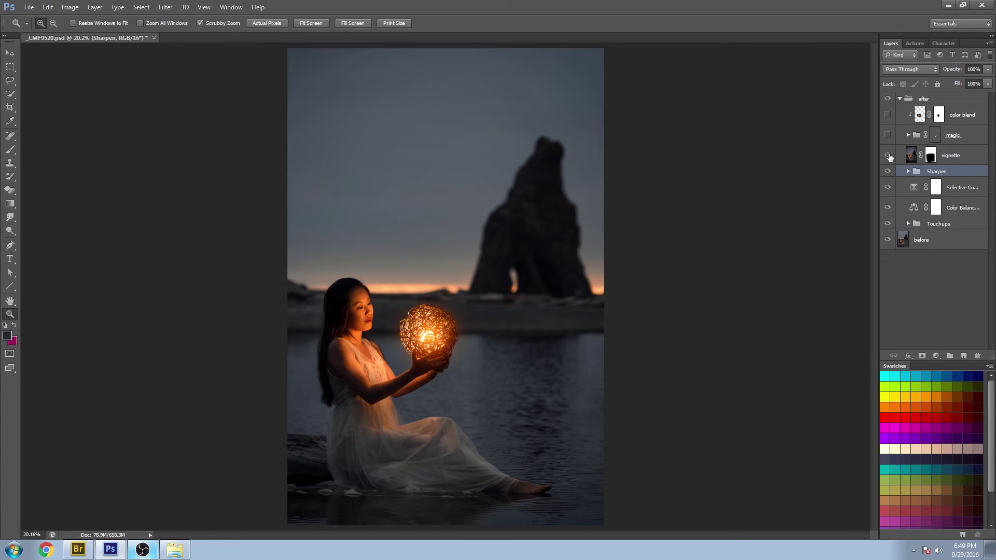
pyautogui.click(888, 156)
pyautogui.click(888, 156)
pyautogui.rightClick(485, 278)
pyautogui.click(527, 335)
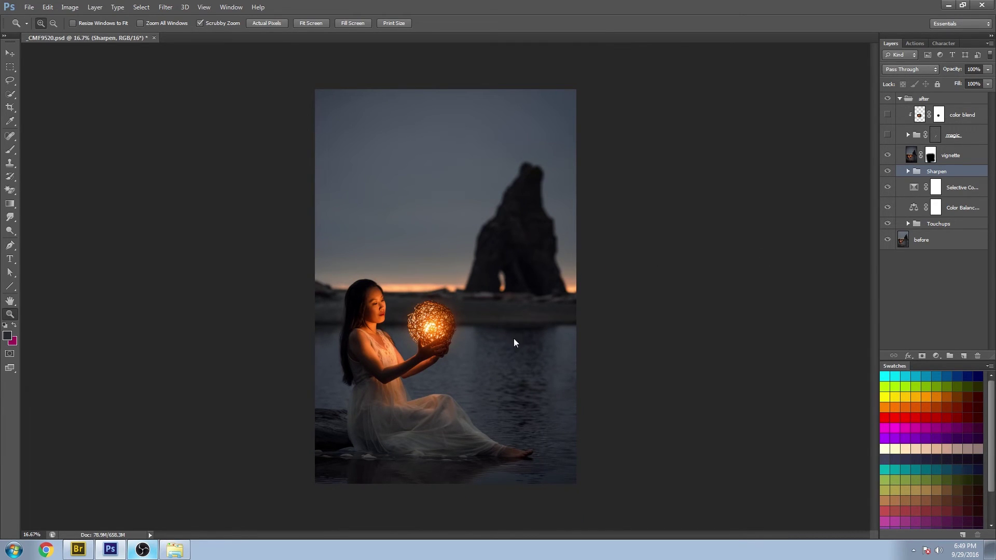
pyautogui.rightClick(518, 343)
pyautogui.click(540, 388)
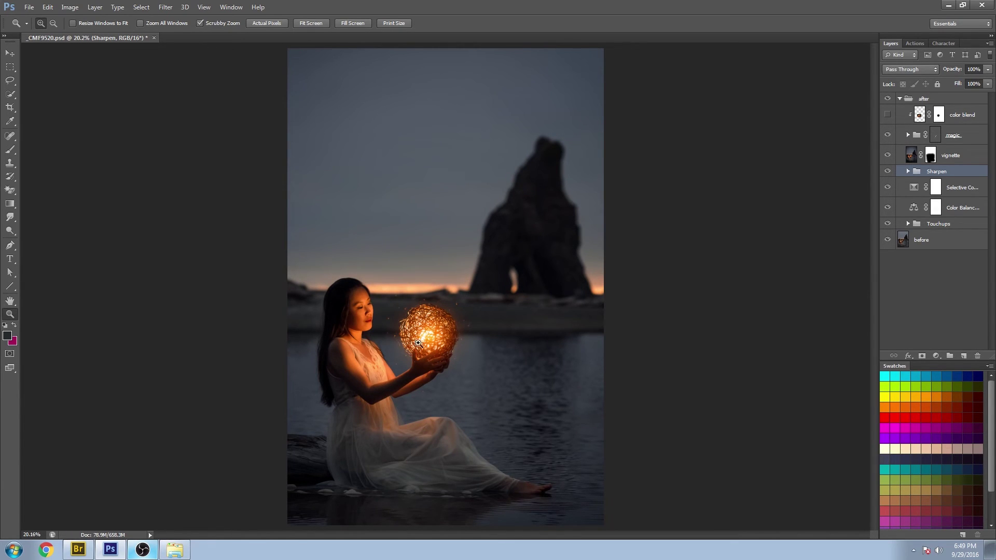
# Step: Zoom in on the glowing ball and expand the magic group to show its layers
pyautogui.moveTo(417, 345); pyautogui.dragTo(473, 386)
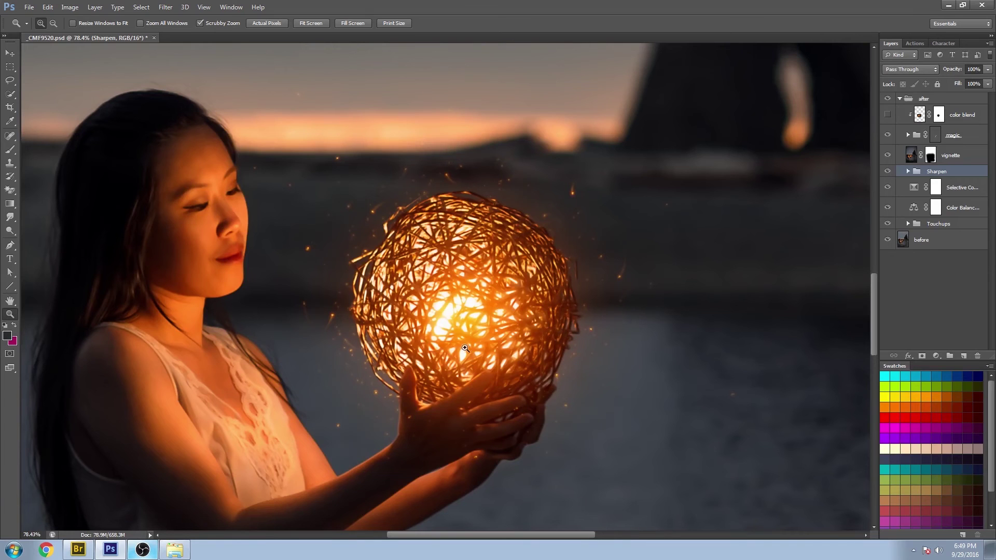
pyautogui.moveTo(464, 348)
pyautogui.mouseDown()
pyautogui.moveTo(439, 339)
pyautogui.moveTo(463, 325)
pyautogui.moveTo(471, 343)
pyautogui.mouseUp()
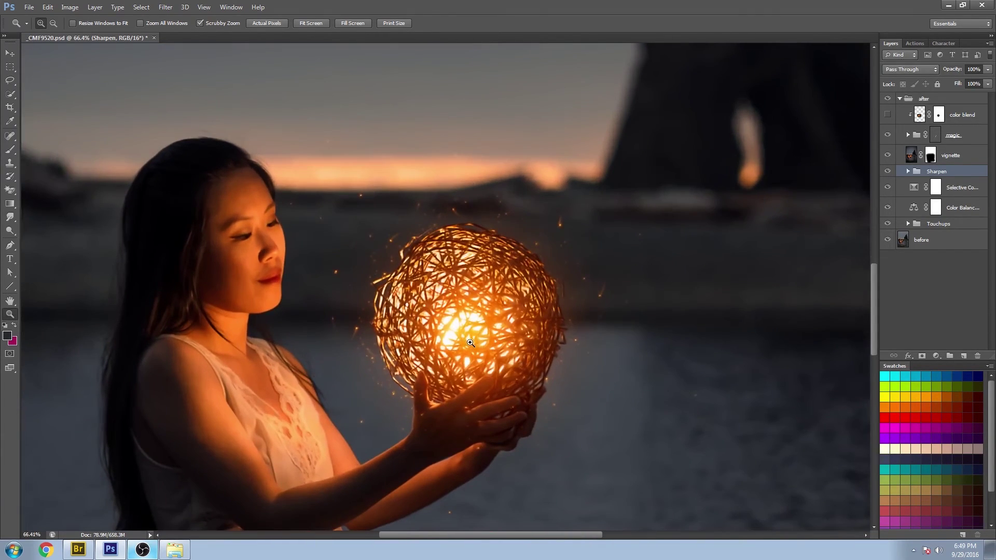
pyautogui.scroll(-2, 470, 342)
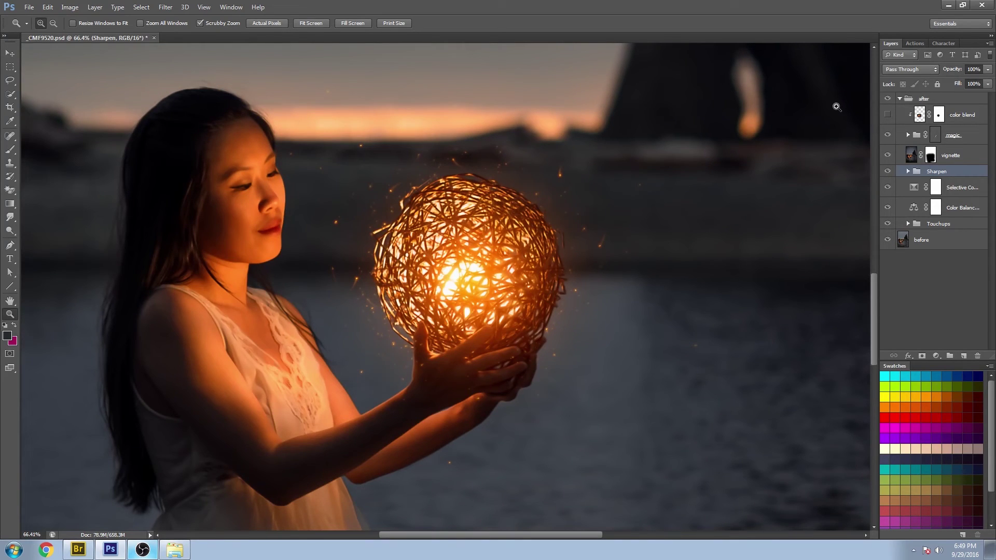
pyautogui.click(908, 135)
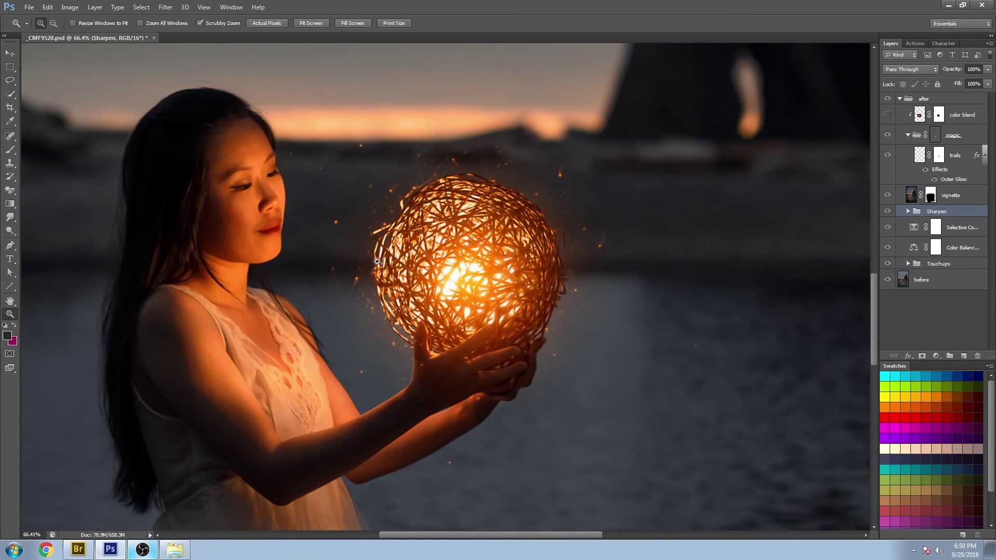
# Step: Inspect the sparkles at the ball's edge, then collapse the trails effects and the magic group
pyautogui.moveTo(377, 188); pyautogui.dragTo(418, 216)
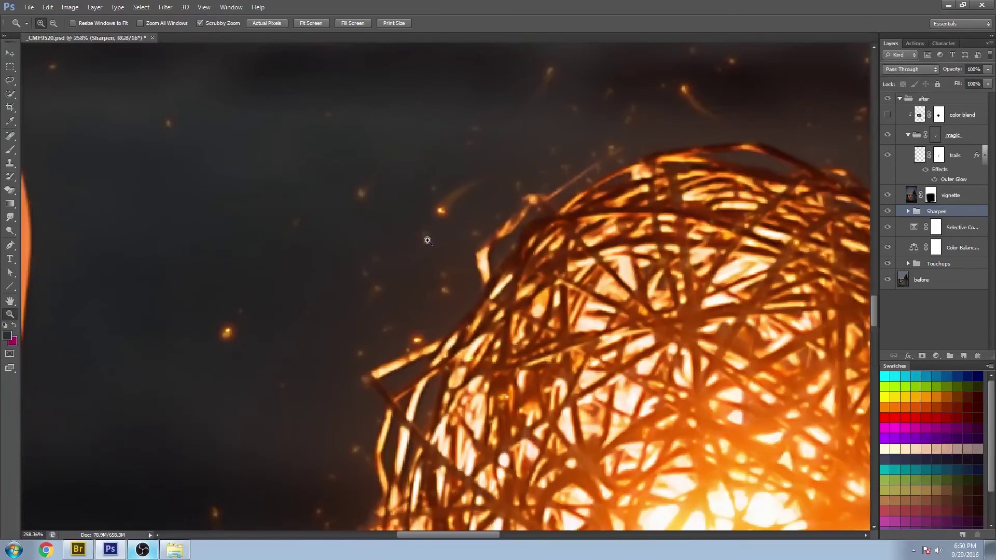
pyautogui.rightClick(394, 247)
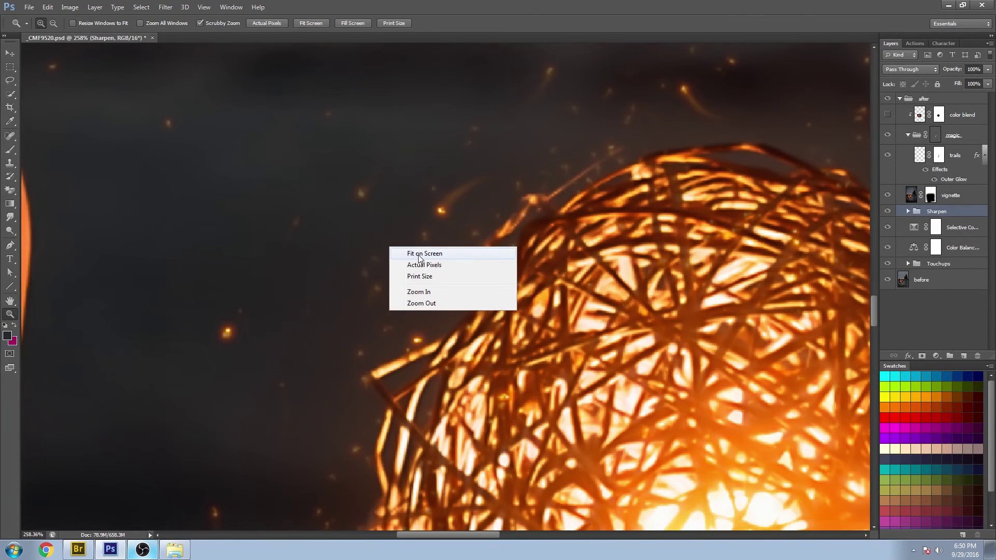
pyautogui.click(408, 254)
pyautogui.moveTo(435, 361); pyautogui.dragTo(466, 370)
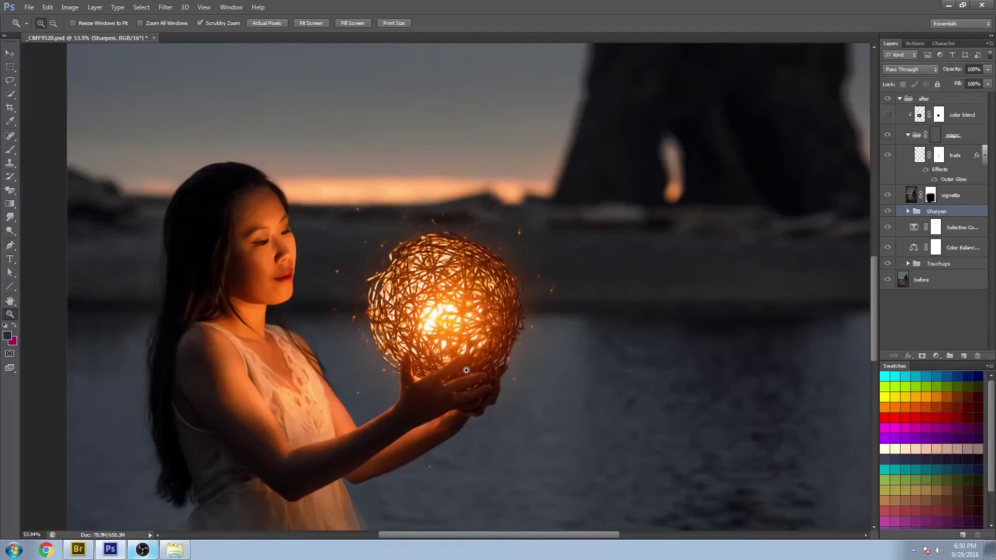
pyautogui.click(985, 156)
pyautogui.click(909, 139)
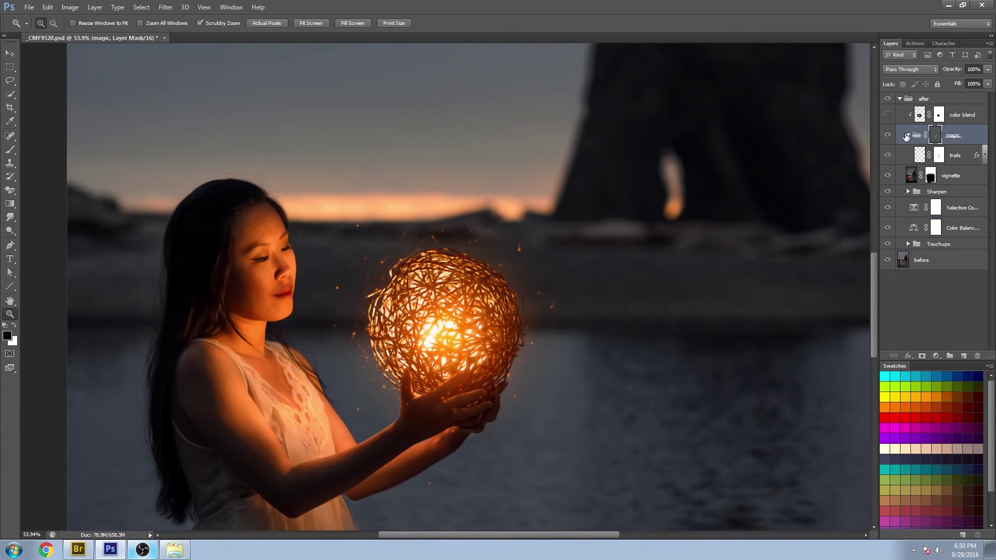
pyautogui.click(908, 136)
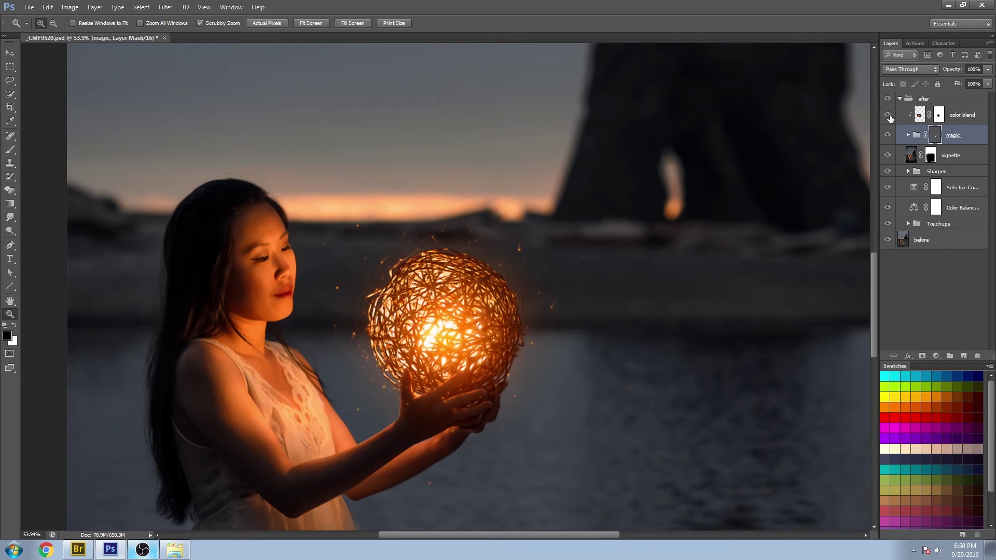
# Step: Switch on the color blend layer, check the ball's colour, and fold the after group away
pyautogui.click(889, 117)
pyautogui.moveTo(557, 284); pyautogui.dragTo(675, 286)
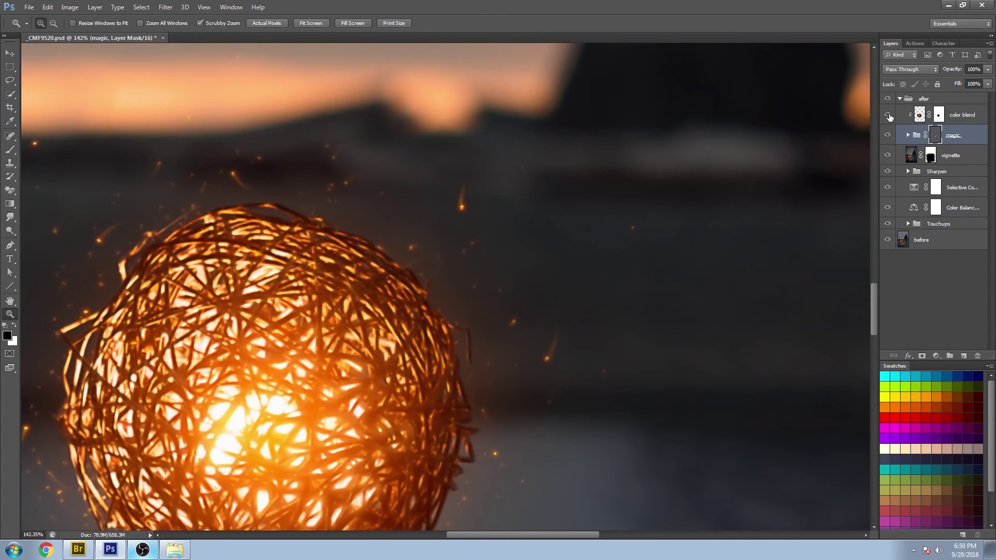
pyautogui.rightClick(456, 240)
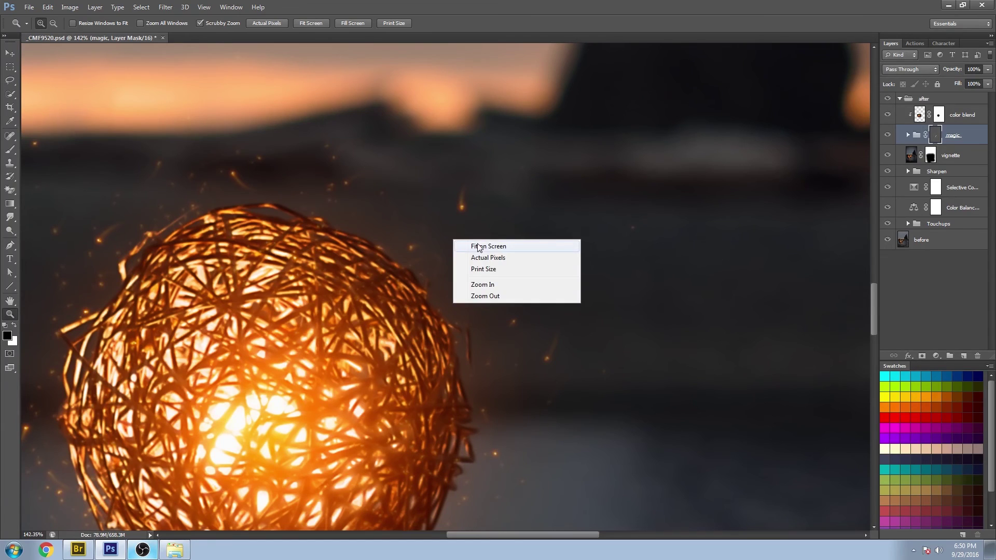
pyautogui.click(479, 247)
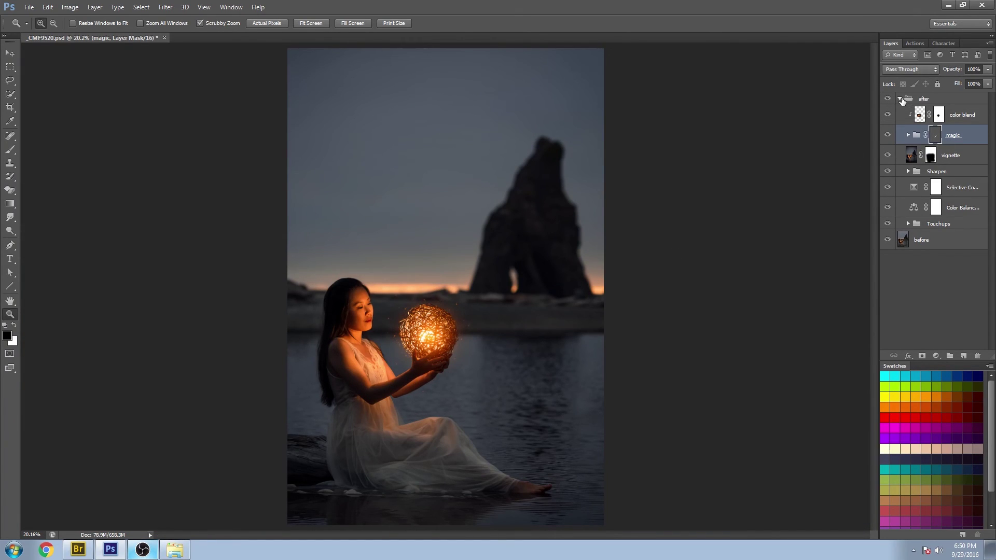
pyautogui.click(900, 99)
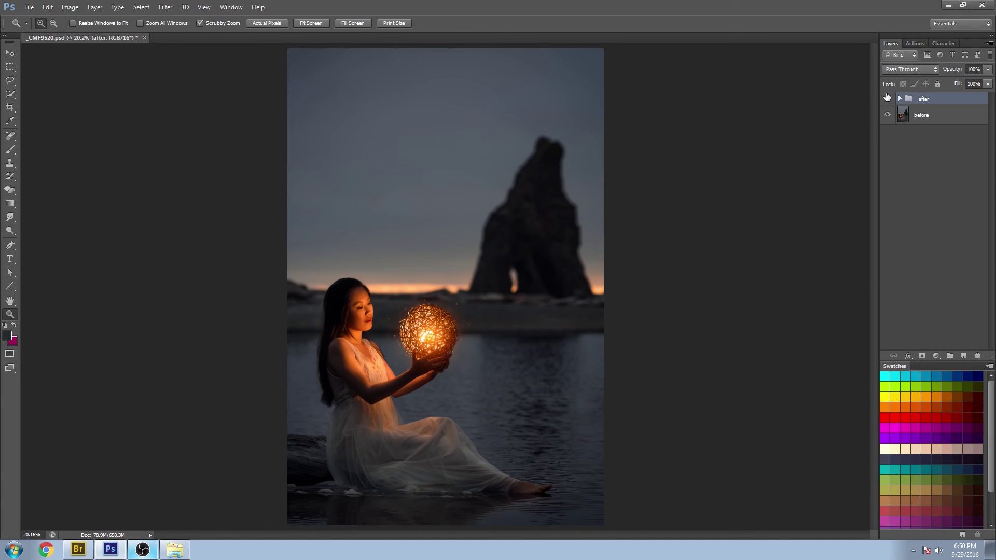
pyautogui.click(887, 99)
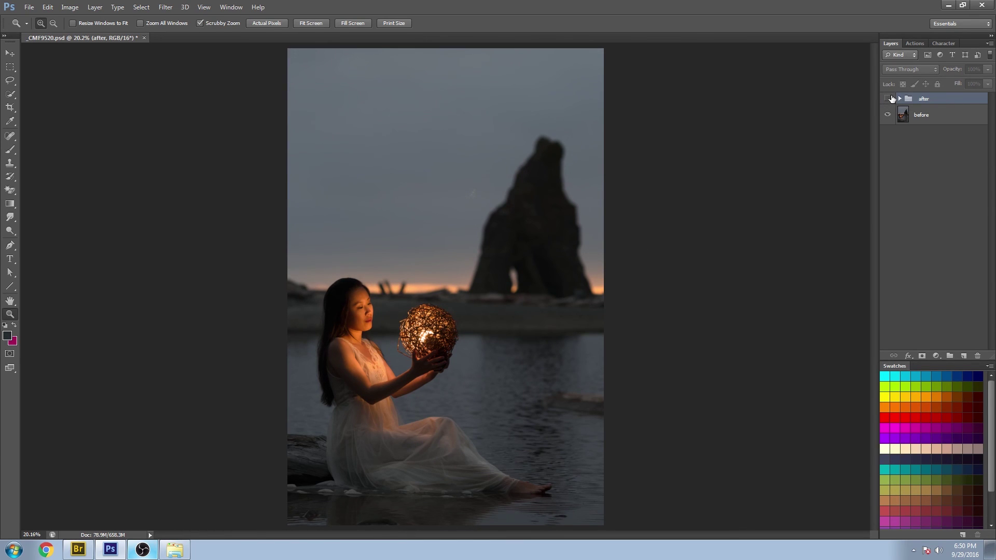
pyautogui.click(889, 99)
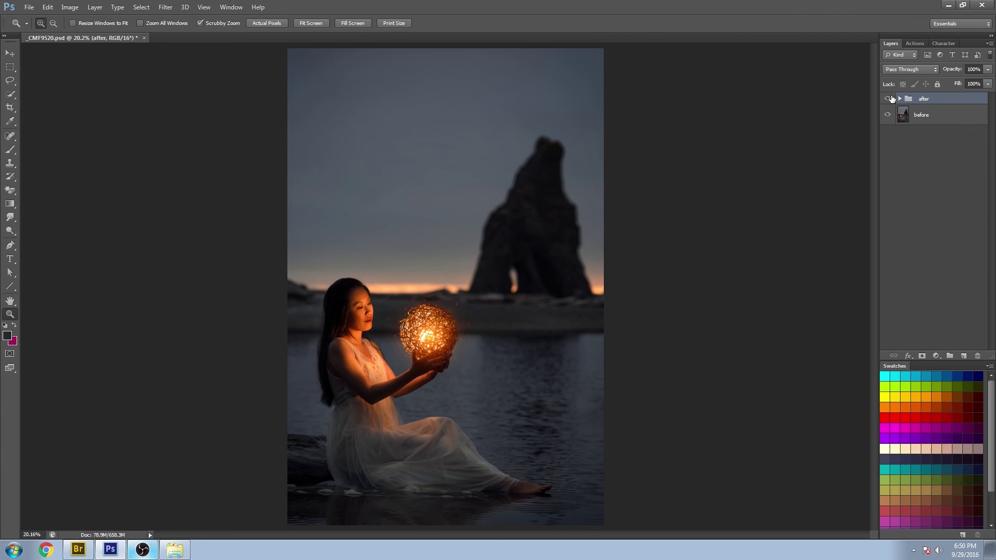
pyautogui.click(889, 99)
pyautogui.click(889, 99)
pyautogui.click(890, 98)
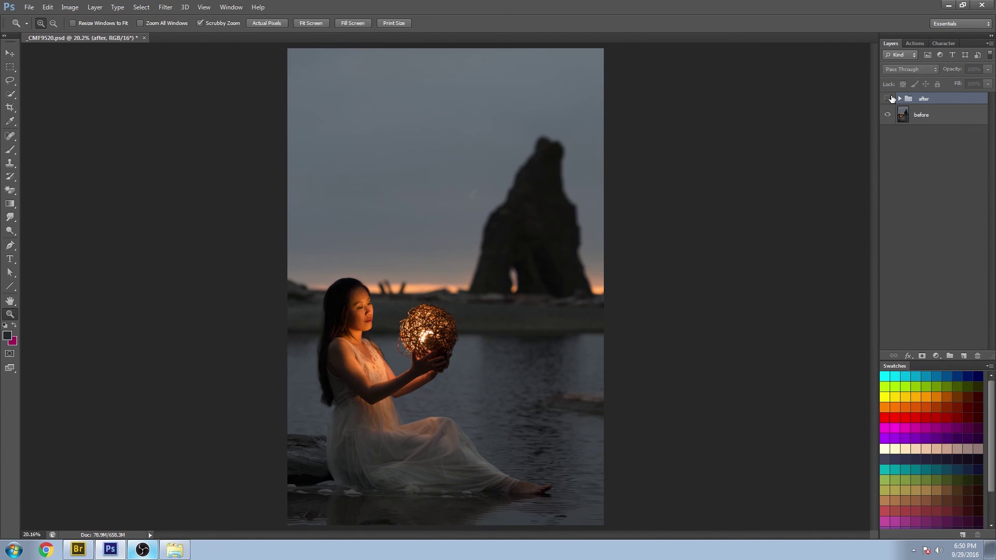
pyautogui.click(890, 98)
pyautogui.click(889, 98)
pyautogui.click(889, 98)
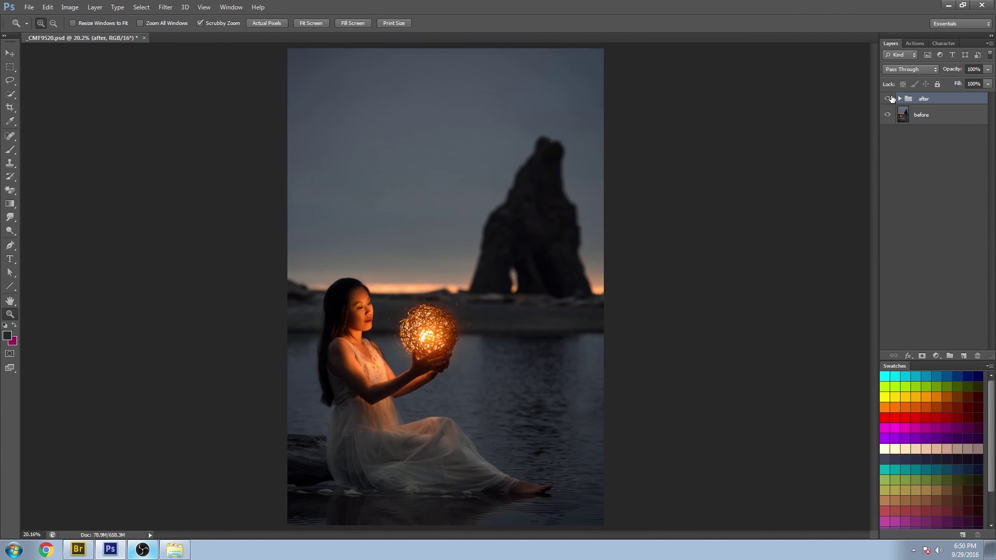